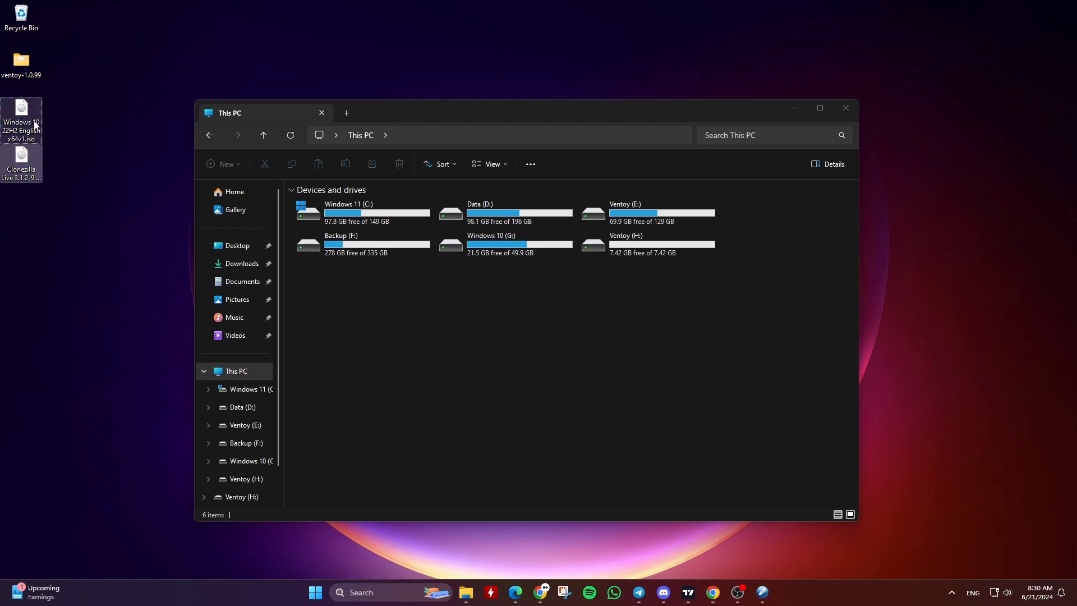
# Step: Copy the Windows 10 22H2 and Clonezilla Live ISO files from the desktop to the Ventoy (H:) drive
pyautogui.hotkey('ctrl', 'c')
pyautogui.doubleClick(645, 246)
pyautogui.hotkey('ctrl', 'v')
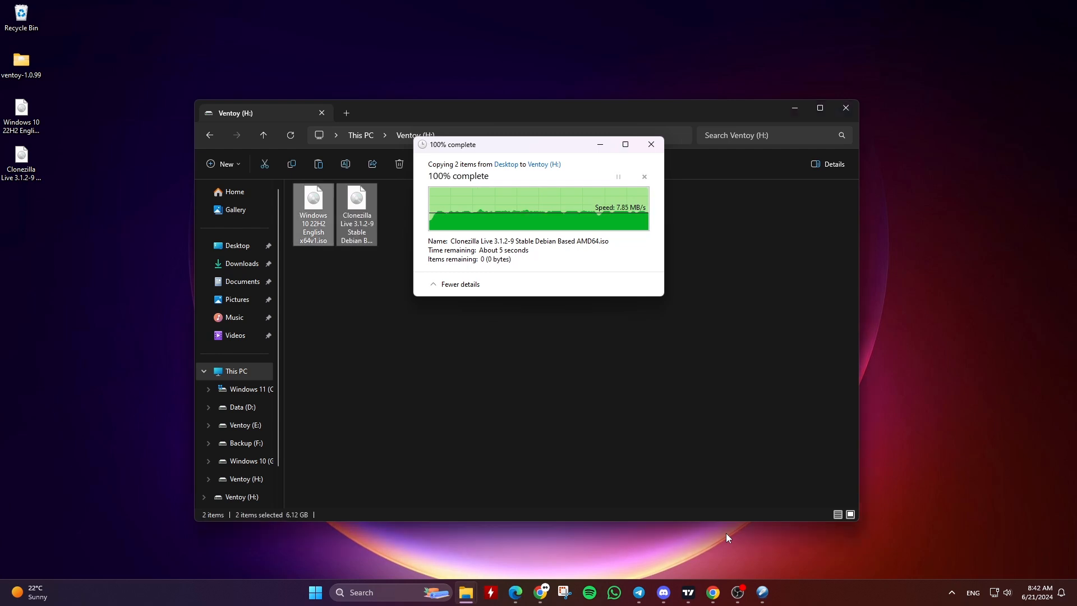
pyautogui.click(637, 417)
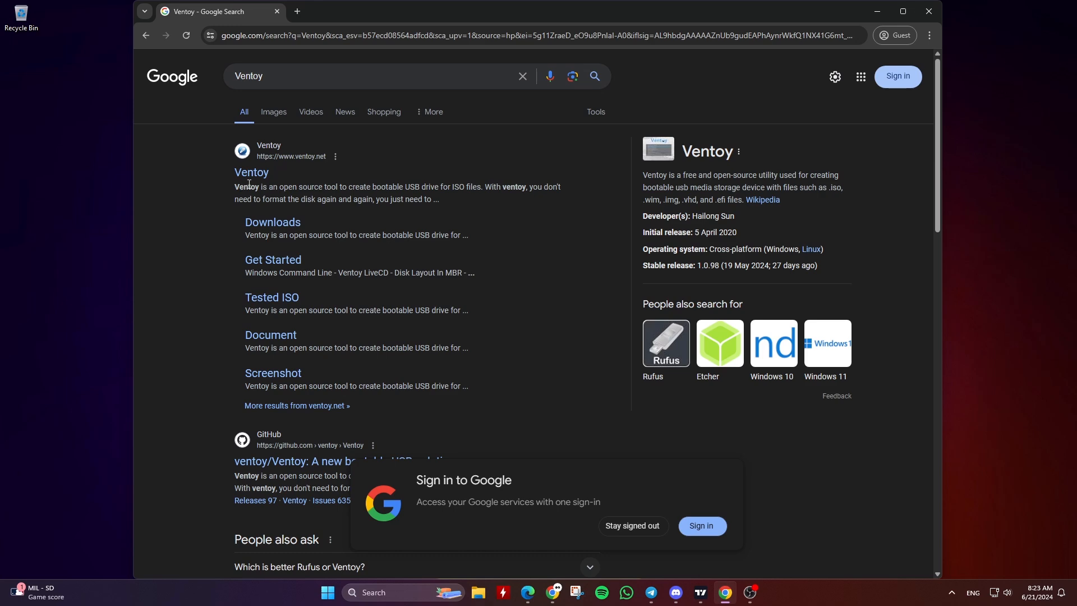
# Step: Download ventoy-1.0.99-windows.zip through the official Ventoy website and save it to the desktop
pyautogui.click(251, 173)
pyautogui.click(377, 132)
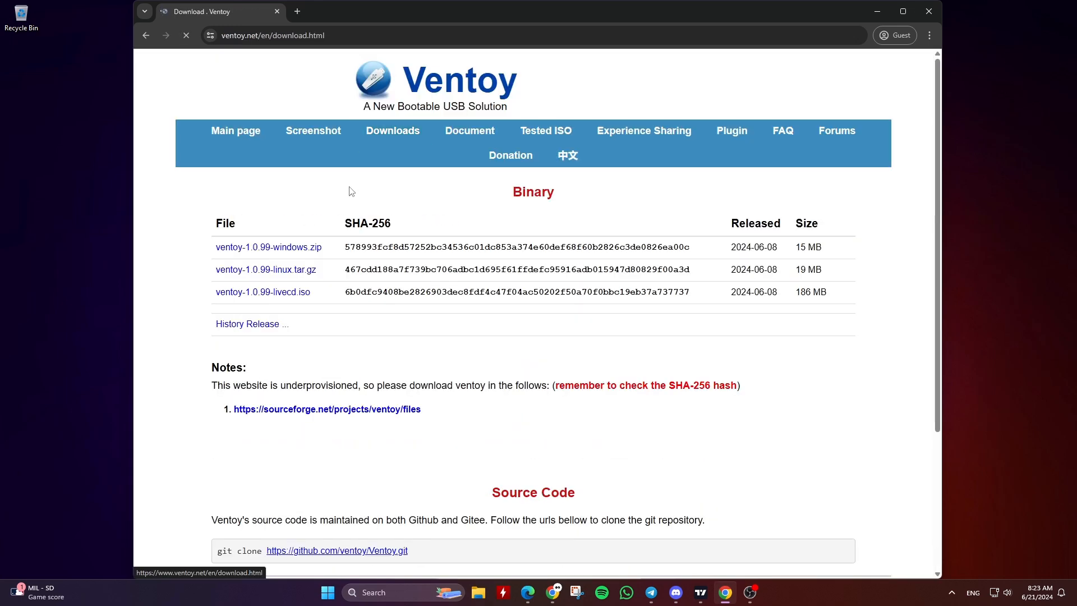
pyautogui.click(302, 248)
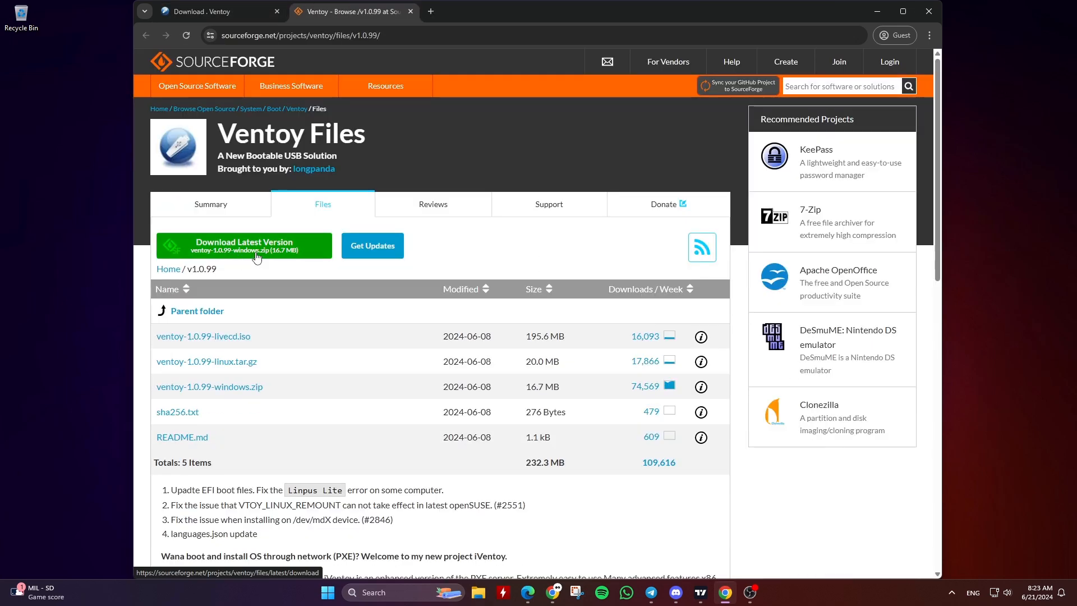
pyautogui.click(257, 256)
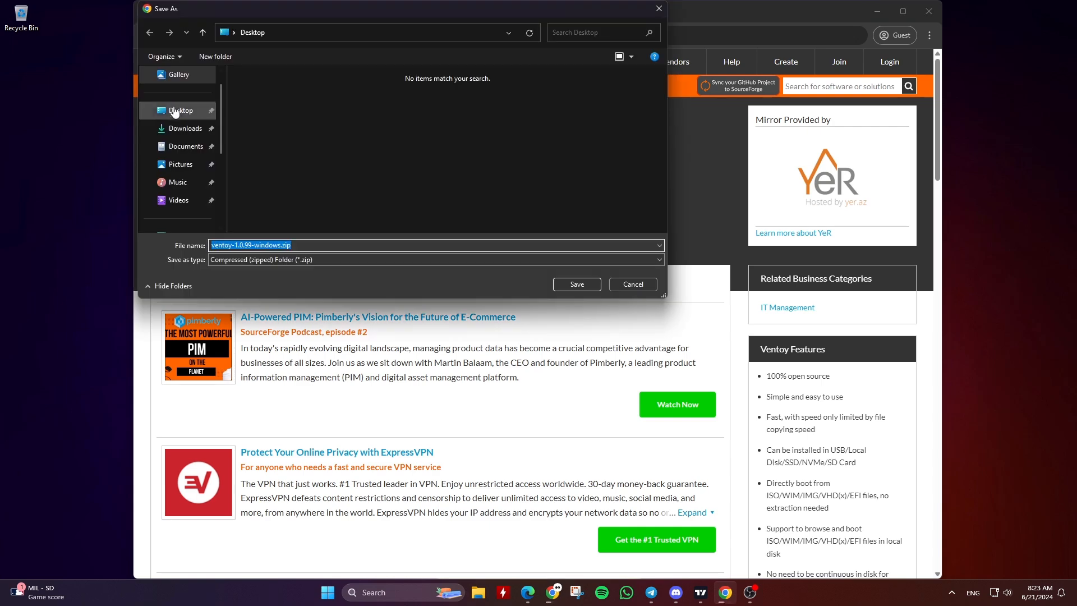
pyautogui.click(577, 285)
# Step: Extract the downloaded Ventoy zip archive on the desktop
pyautogui.press('super+d')
pyautogui.rightClick(20, 66)
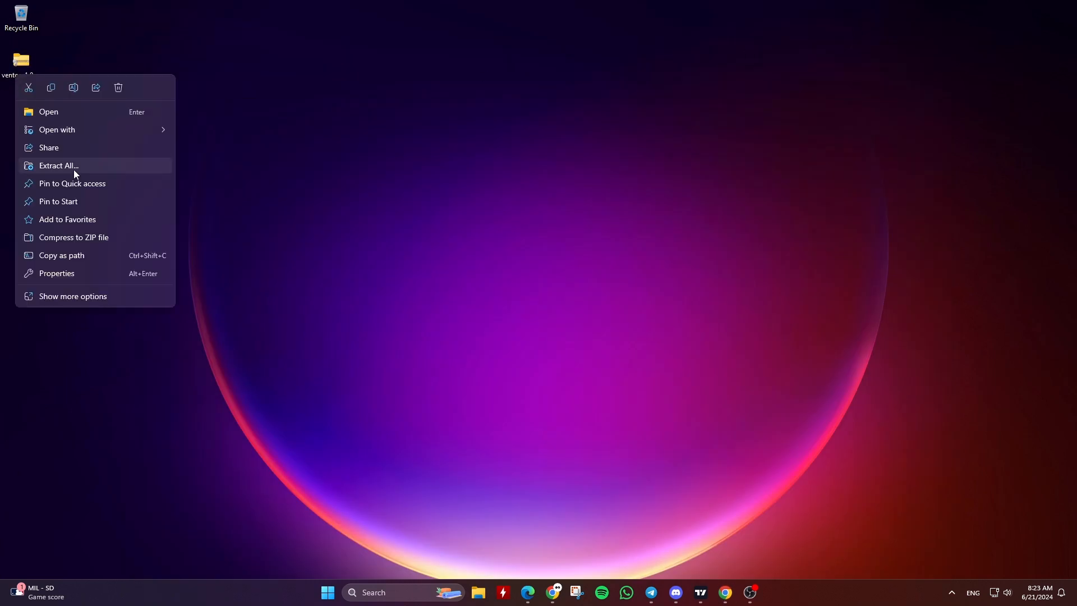
pyautogui.click(73, 166)
pyautogui.click(639, 401)
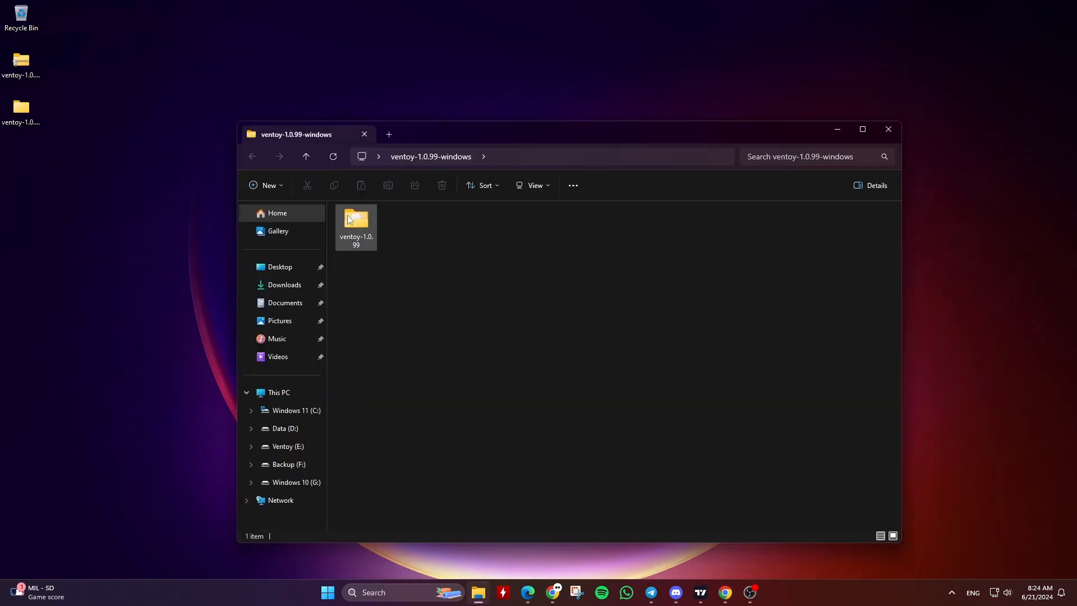
# Step: Move the inner ventoy-1.0.99 folder to the desktop and put the zip archive and leftover extracted folder in the Recycle Bin
pyautogui.click(348, 220)
pyautogui.hotkey('ctrl', 'x')
pyautogui.click(889, 129)
pyautogui.hotkey('ctrl', 'v')
pyautogui.moveTo(100, 139); pyautogui.dragTo(19, 70)
pyautogui.moveTo(26, 73); pyautogui.dragTo(24, 20)
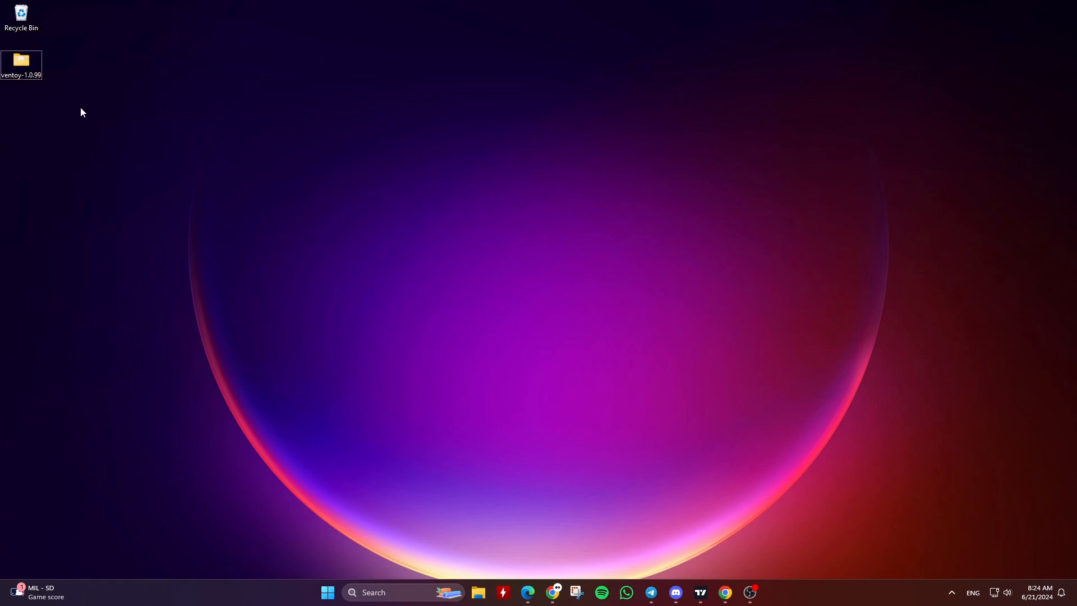
# Step: Launch Ventoy2Disk.exe from the ventoy-1.0.99 folder and choose the 8GB SanDisk Cruzer Blade (H:) as the device
pyautogui.doubleClick(21, 62)
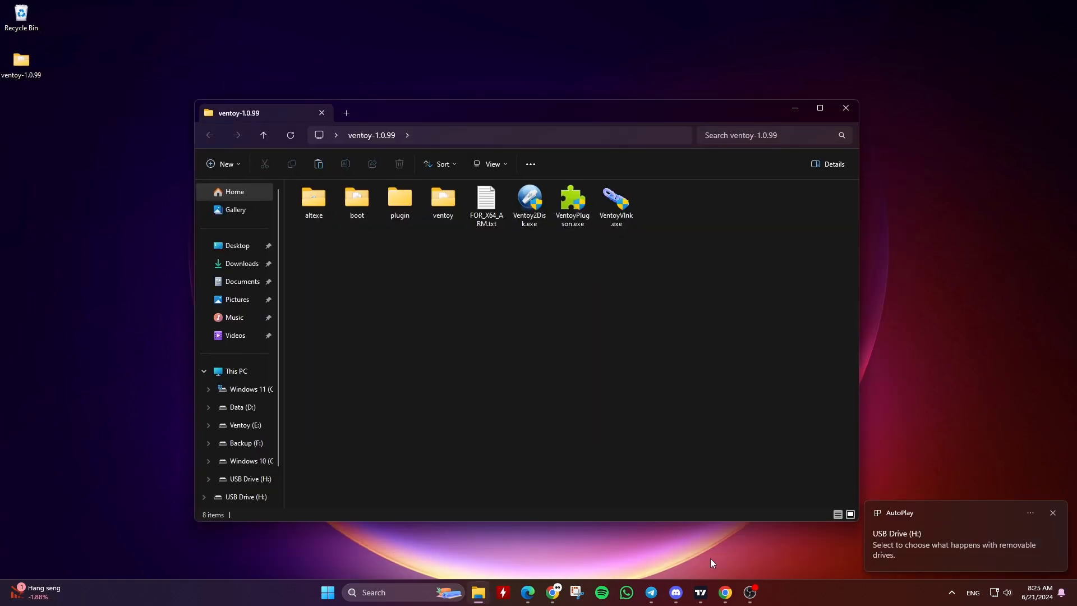
pyautogui.doubleClick(529, 202)
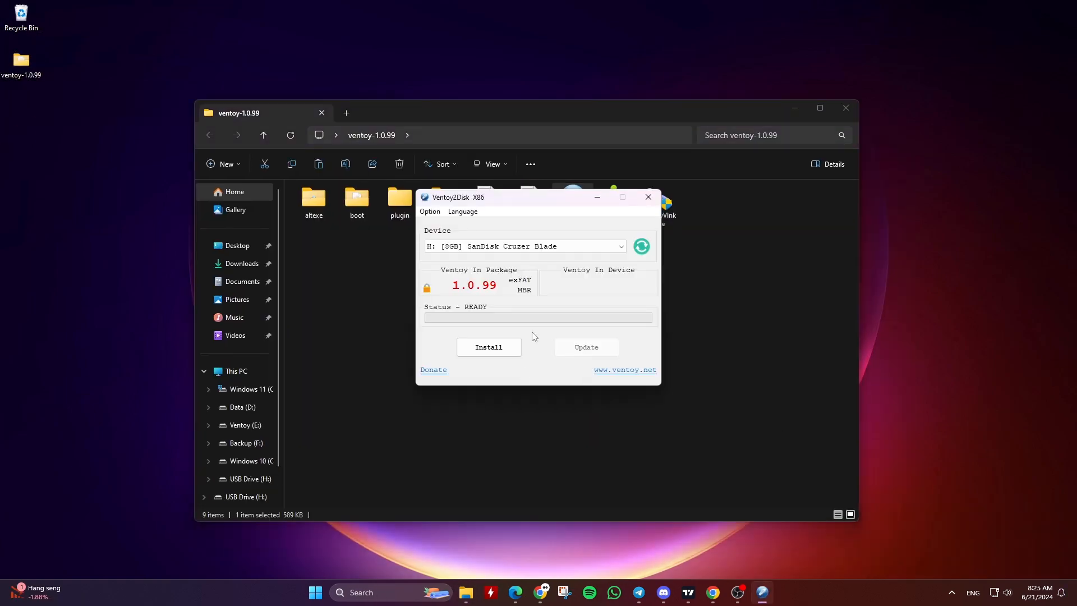
pyautogui.click(504, 248)
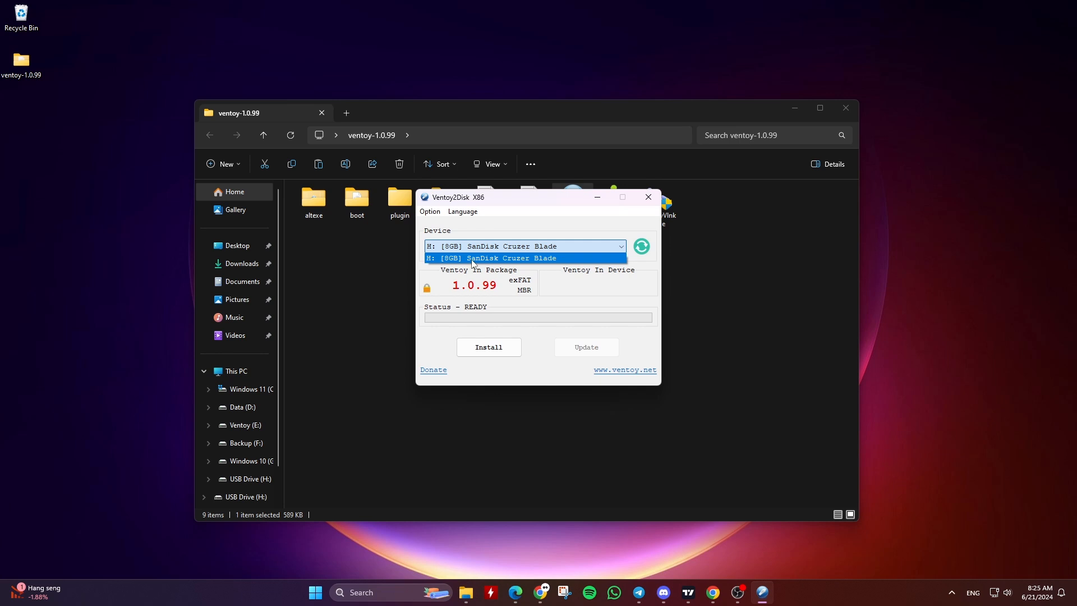
pyautogui.click(473, 260)
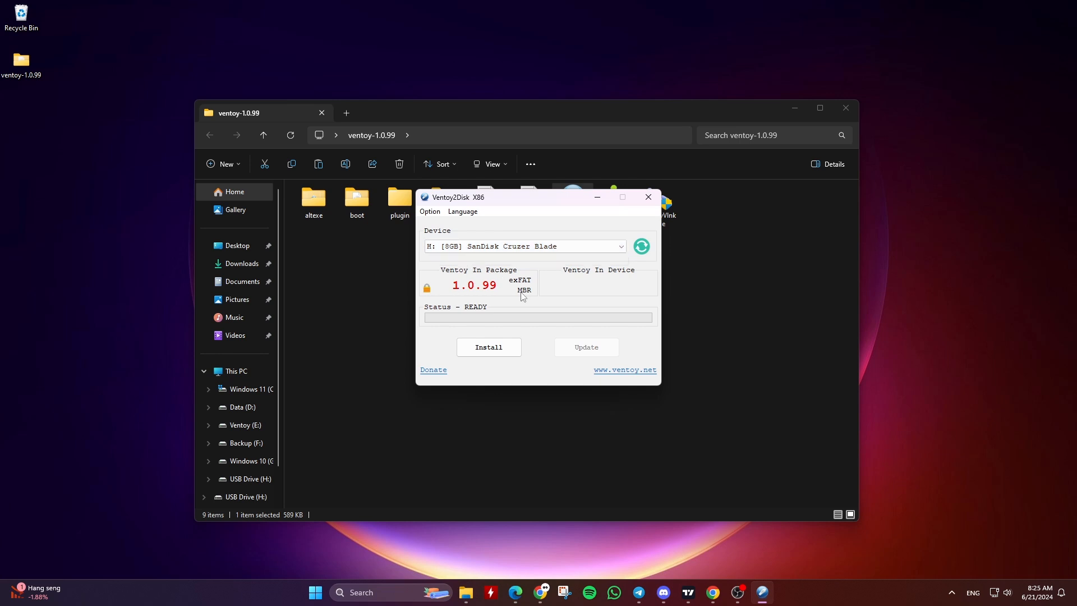
# Step: Install Ventoy on the selected SanDisk USB drive, accepting both formatting warnings
pyautogui.click(501, 351)
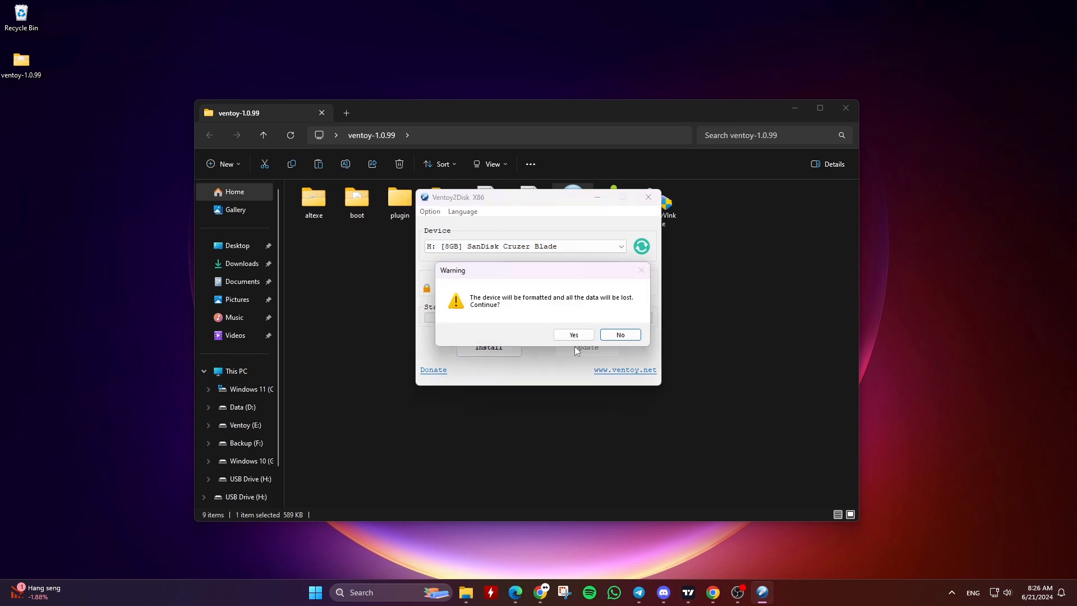
pyautogui.click(572, 337)
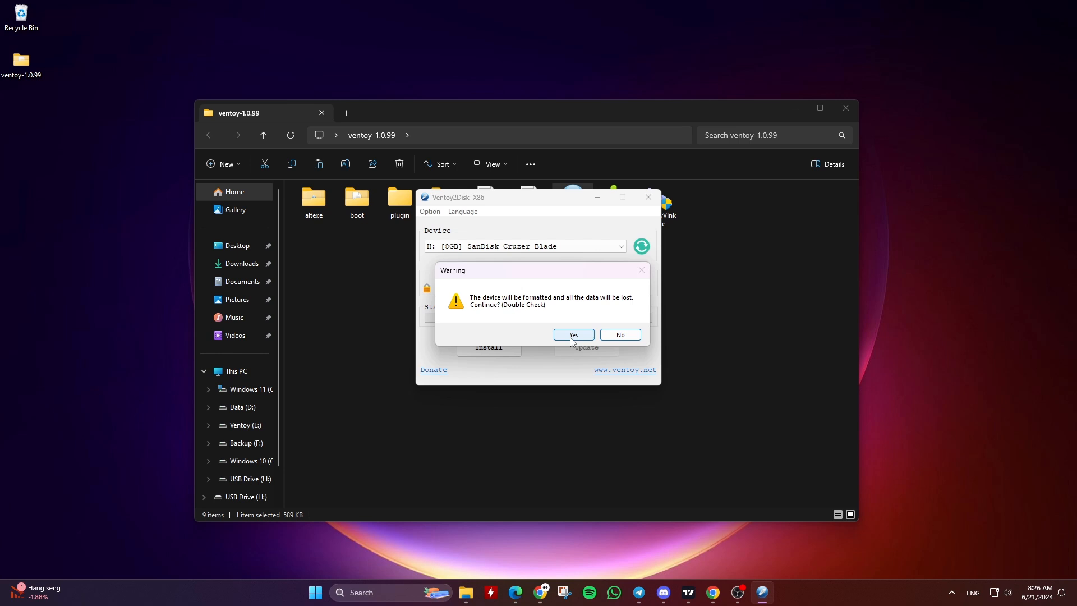
pyautogui.click(572, 338)
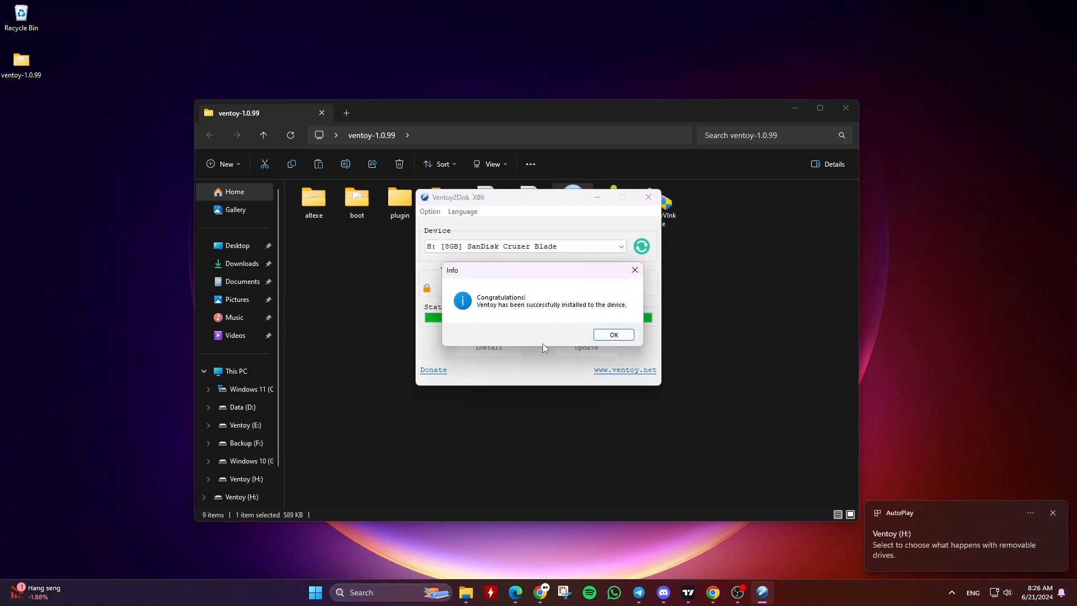
pyautogui.click(614, 335)
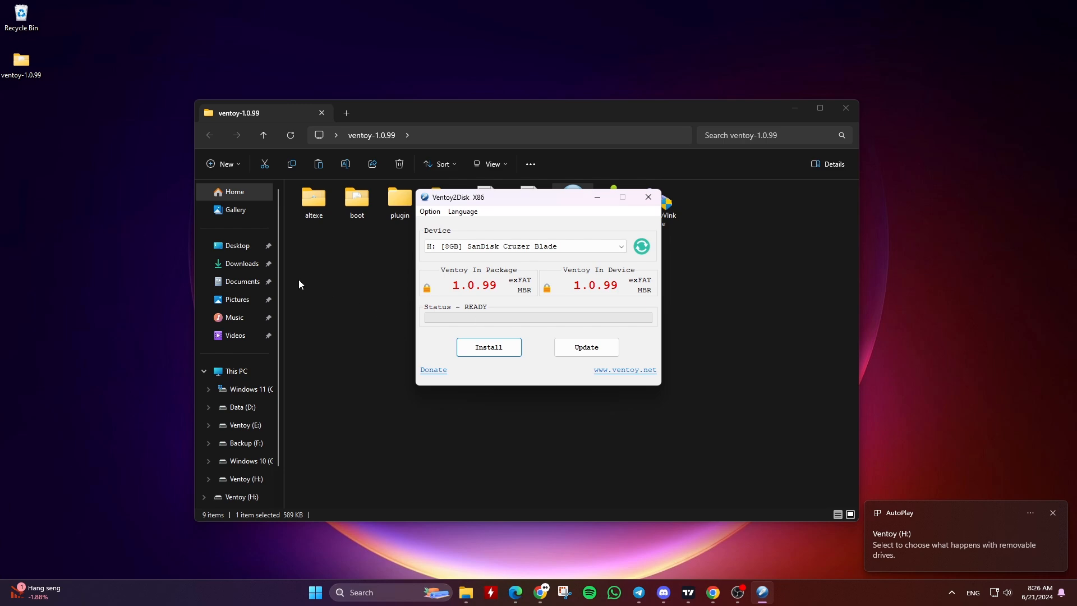
# Step: Copy the Windows 10 22H2 and Clonezilla Live ISO files from the desktop onto the freshly prepared Ventoy (H:) drive
pyautogui.click(236, 371)
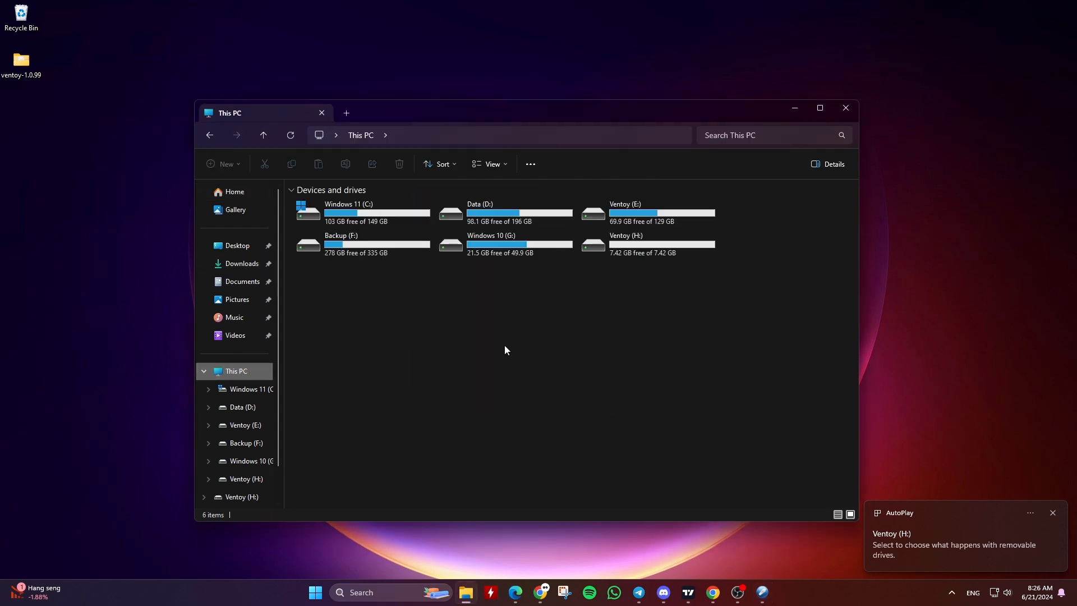
pyautogui.doubleClick(637, 251)
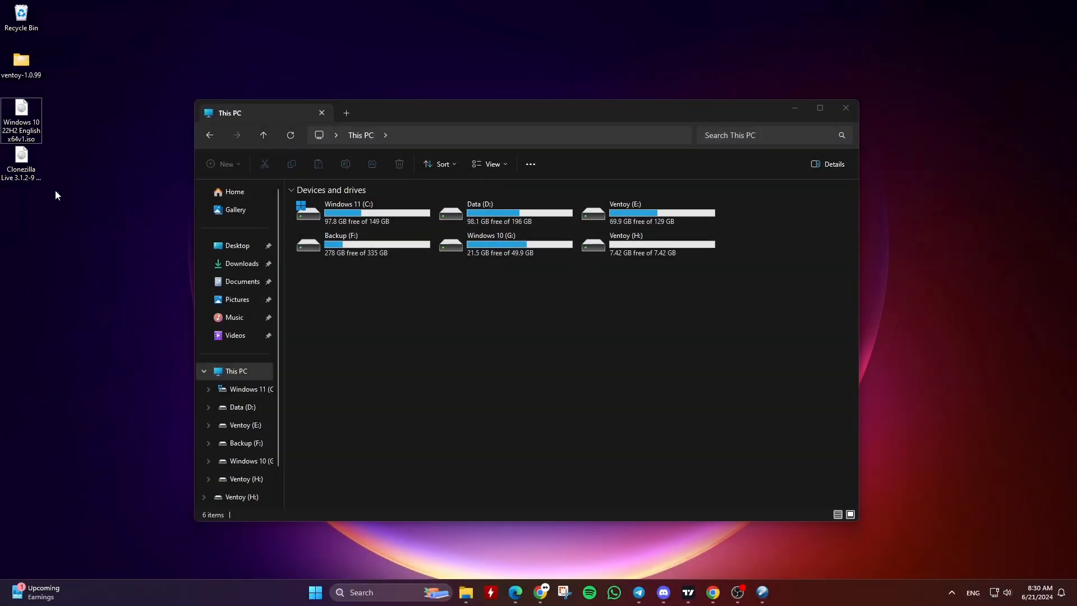
pyautogui.moveTo(55, 191); pyautogui.dragTo(11, 109)
pyautogui.doubleClick(618, 250)
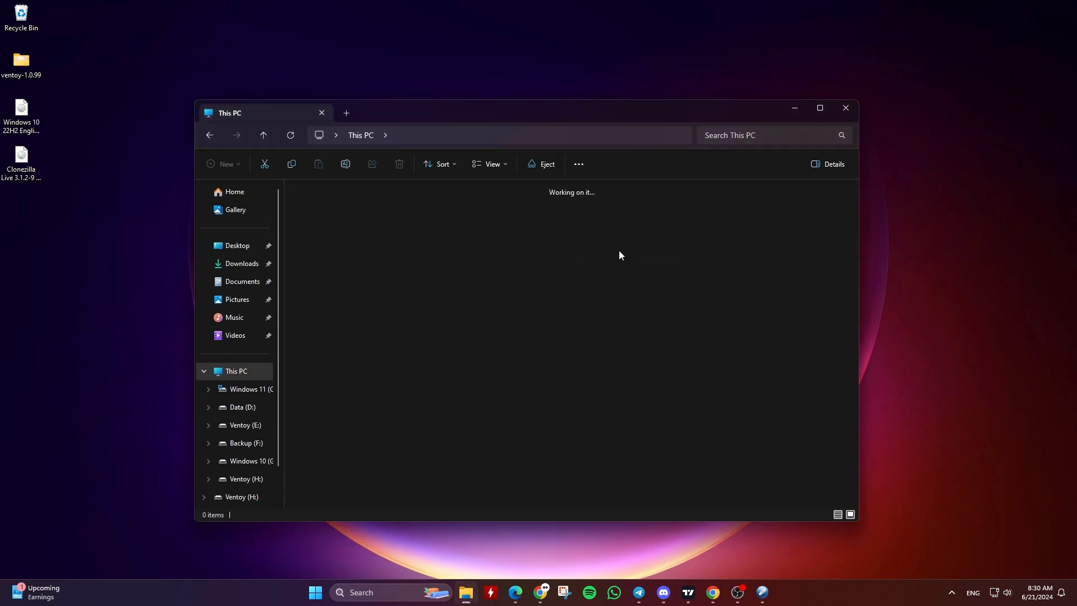
pyautogui.hotkey('ctrl', 'v')
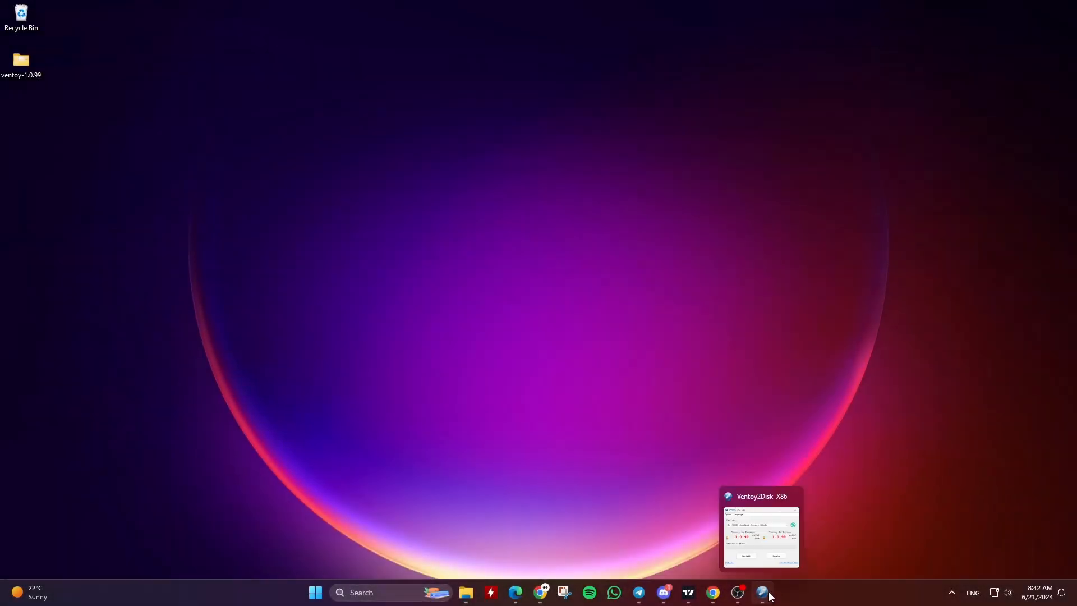
# Step: Make Ventoy2Disk show all devices and select the 512GB TOSHIBA MQ01ABF050 disk
pyautogui.click(770, 594)
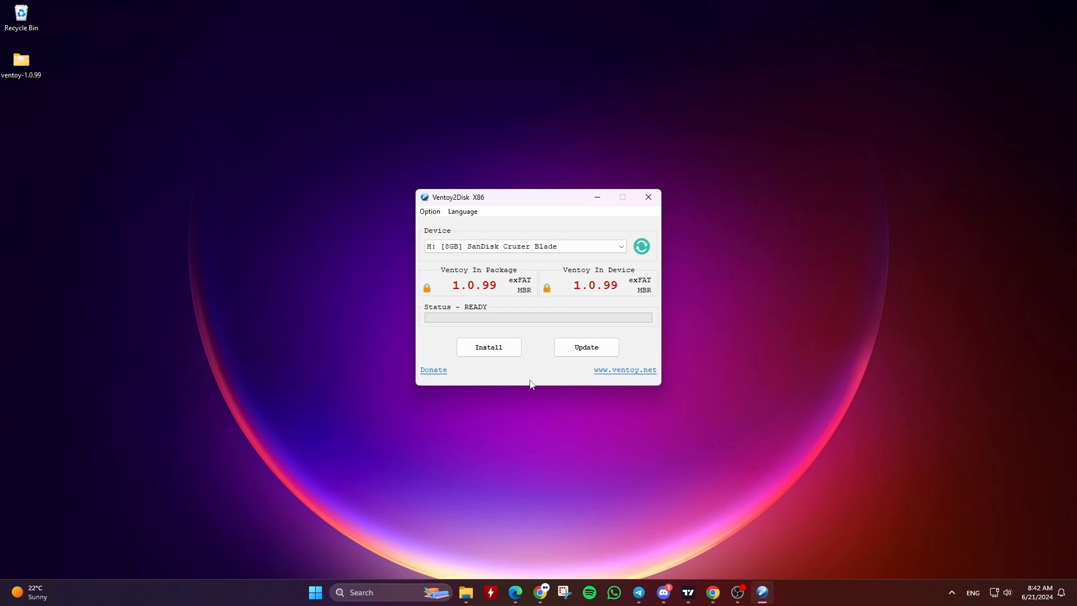
pyautogui.click(436, 217)
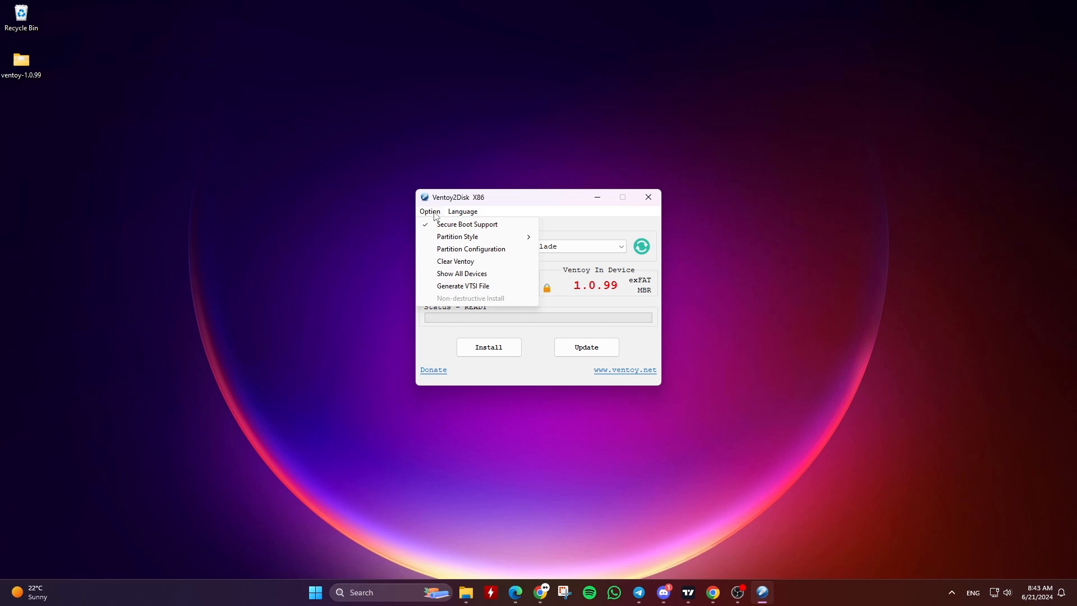
pyautogui.click(458, 275)
pyautogui.click(480, 251)
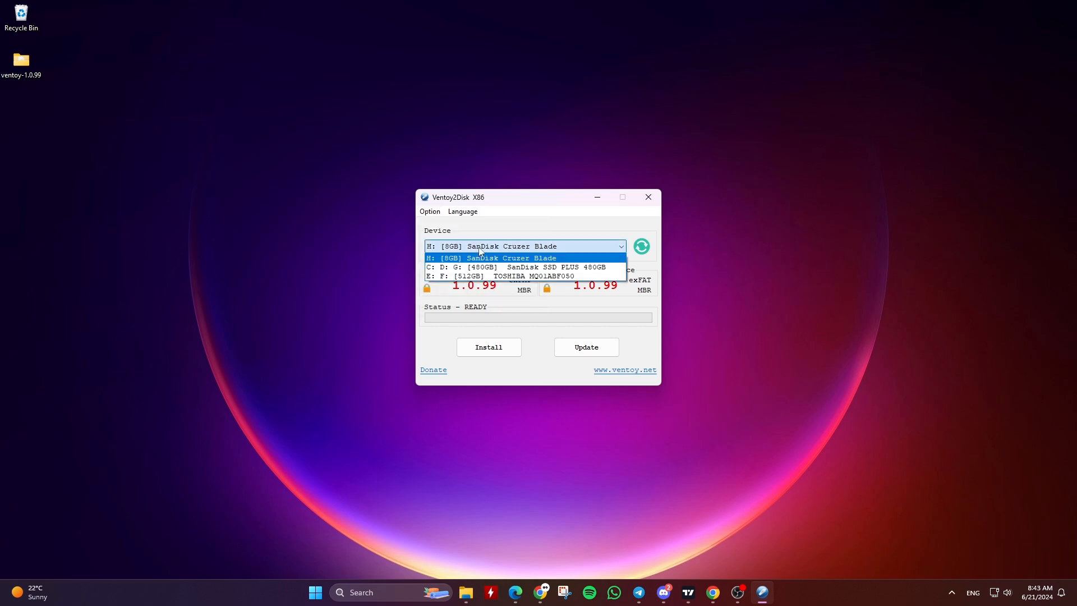
pyautogui.click(477, 277)
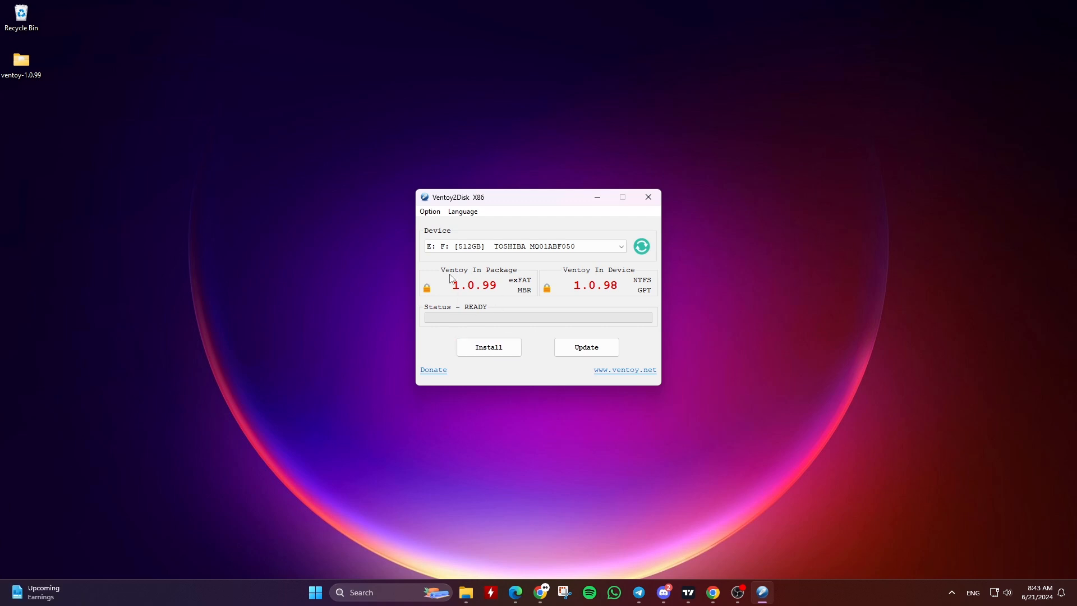
# Step: Check the partition style choices and enter 350 GB of preserved space at the end of the disk, discarding the partition configuration
pyautogui.moveTo(528, 288)
pyautogui.click(431, 213)
pyautogui.moveTo(483, 237)
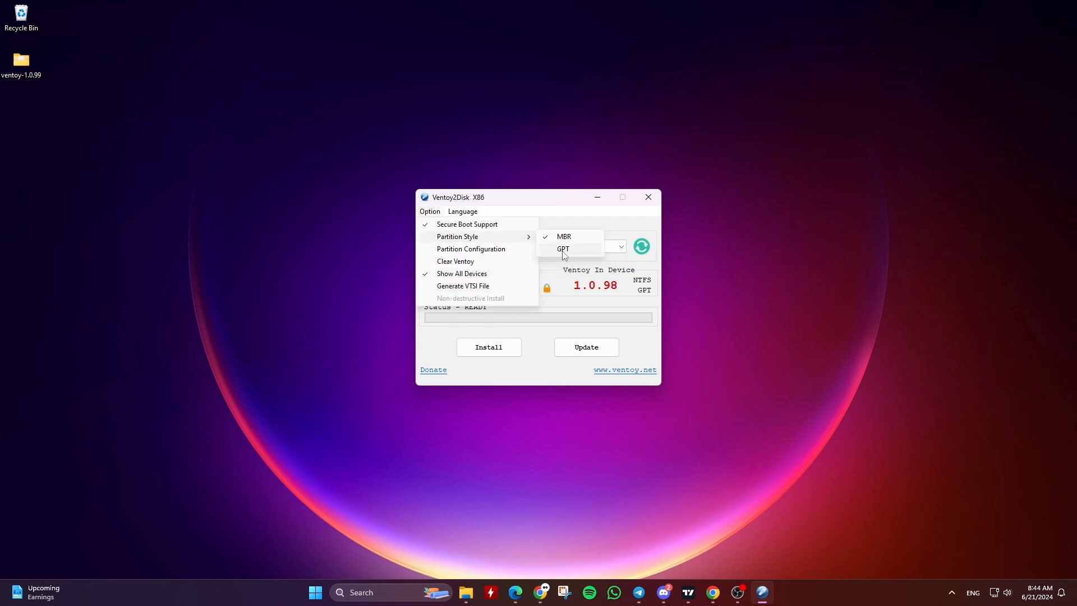
pyautogui.click(490, 251)
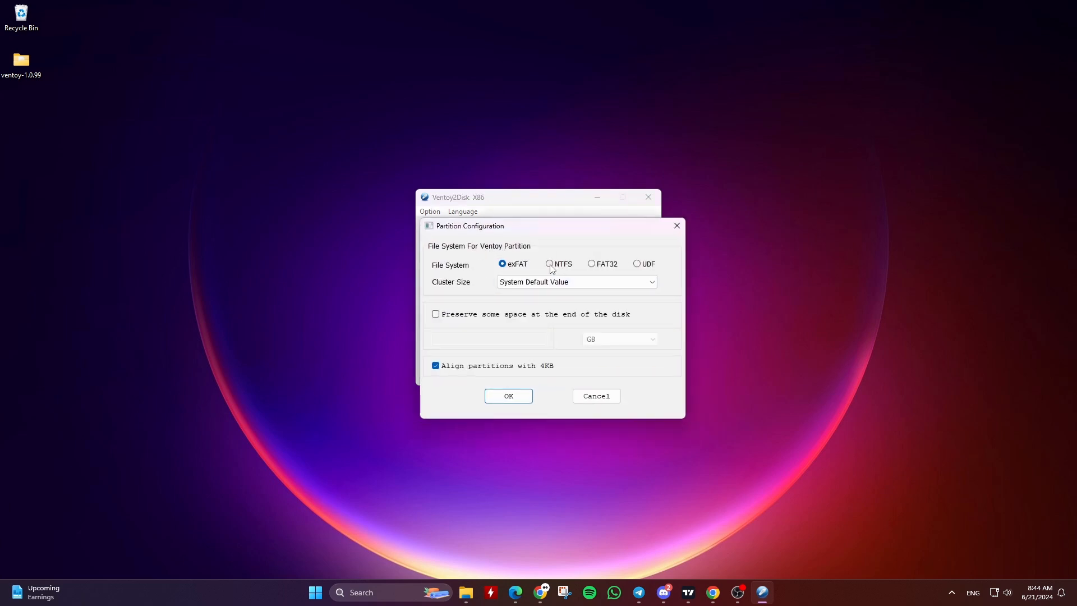
pyautogui.click(436, 315)
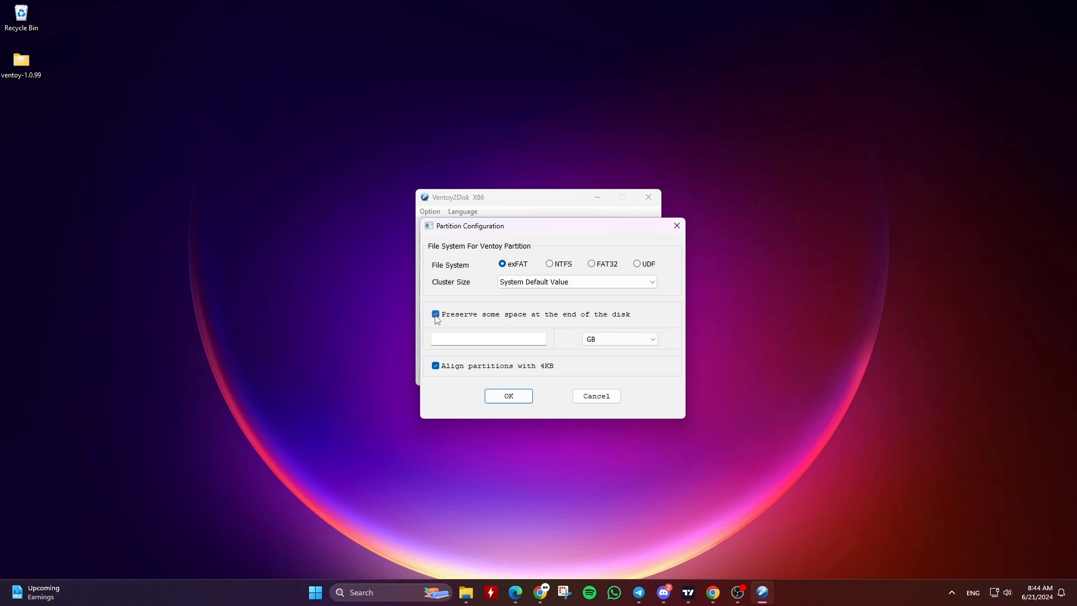
pyautogui.click(531, 341)
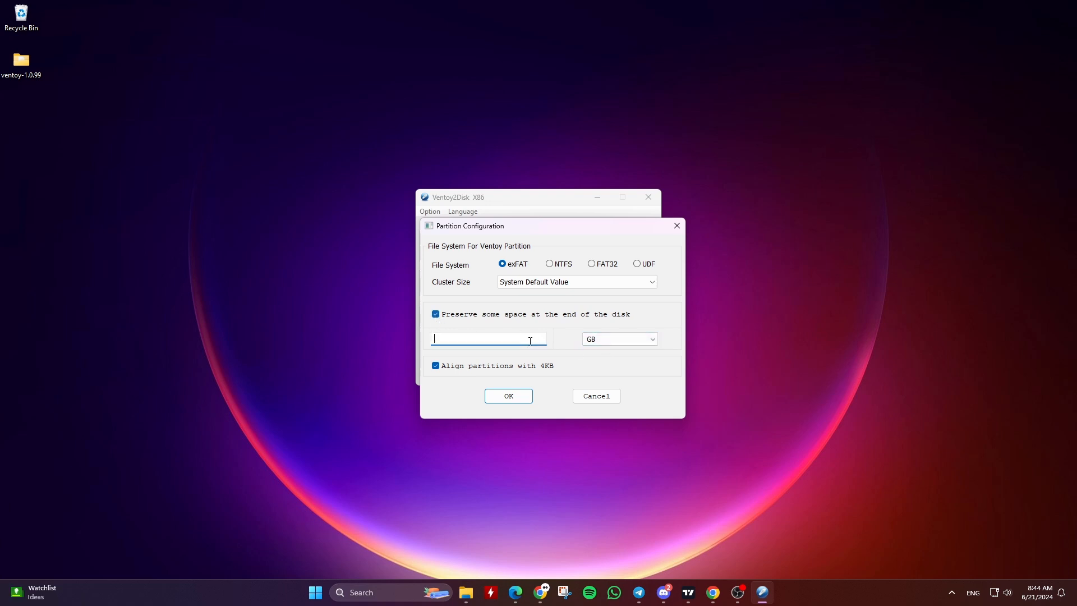
pyautogui.write('350')
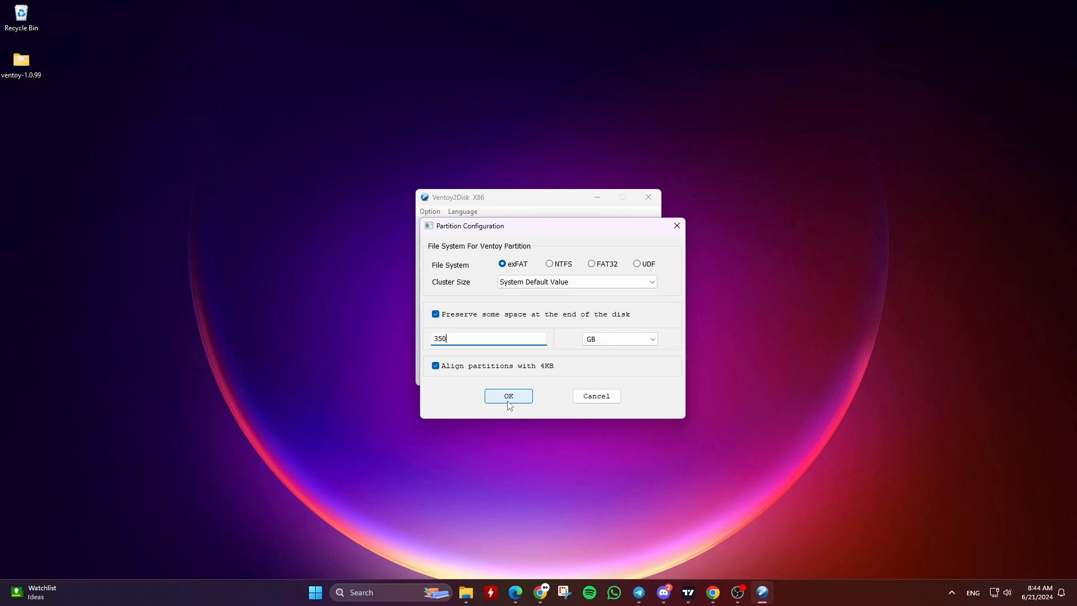
pyautogui.click(588, 403)
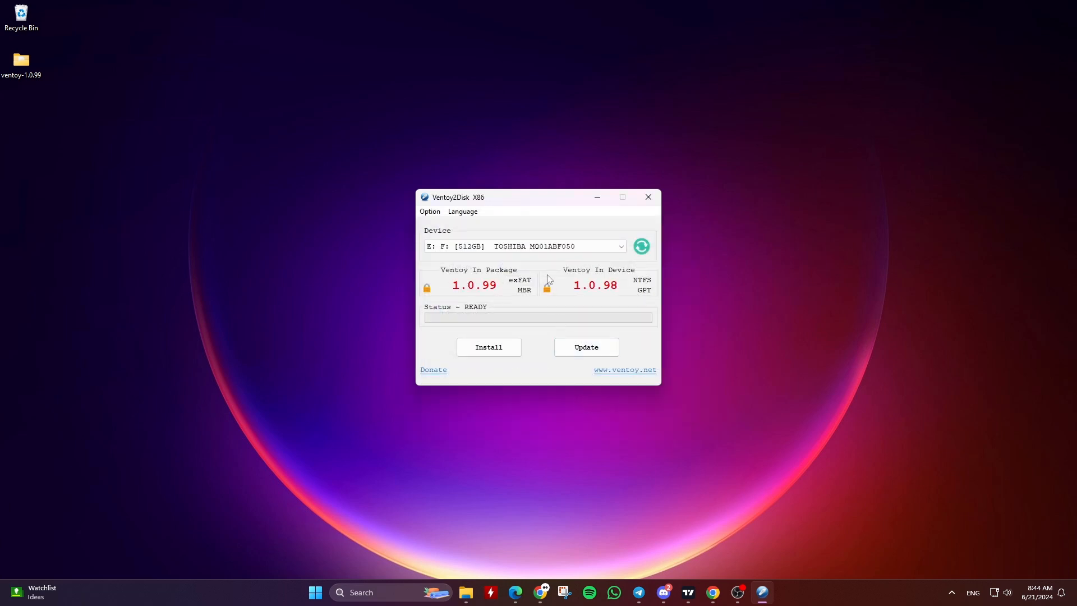
# Step: Examine the Ventoy (E:) and Backup (F:) partitions of Disk 1 in Disk Management, closing it when done
pyautogui.rightClick(315, 592)
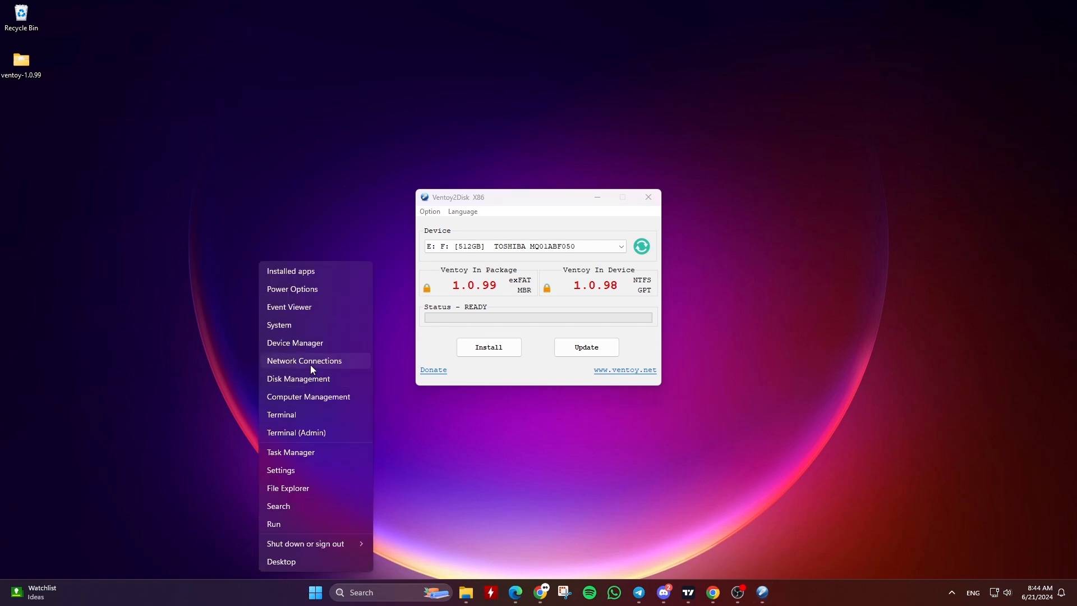
pyautogui.click(329, 379)
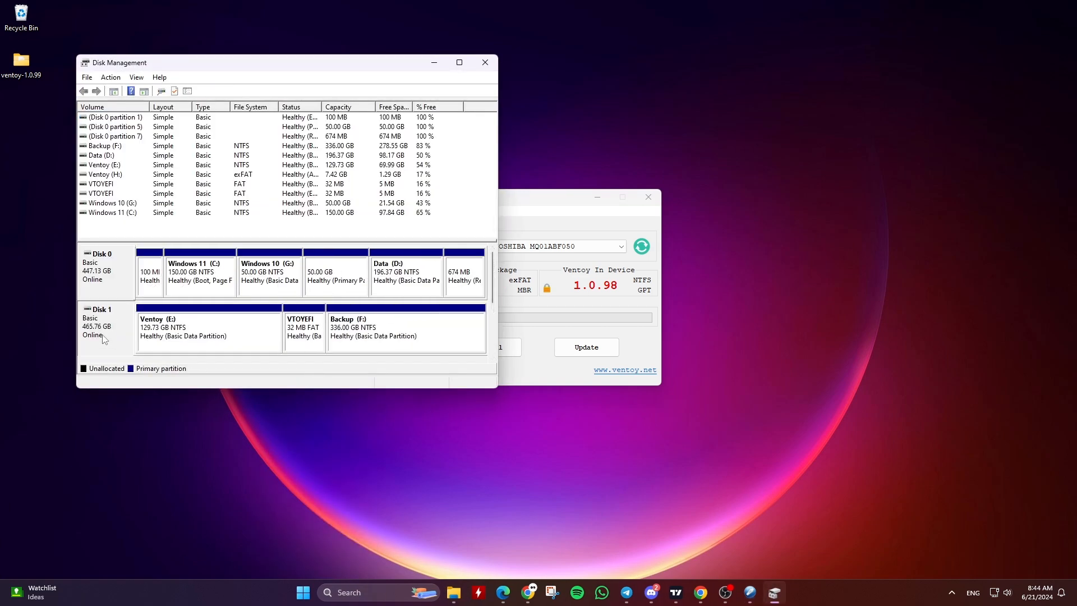
pyautogui.click(138, 325)
pyautogui.click(366, 328)
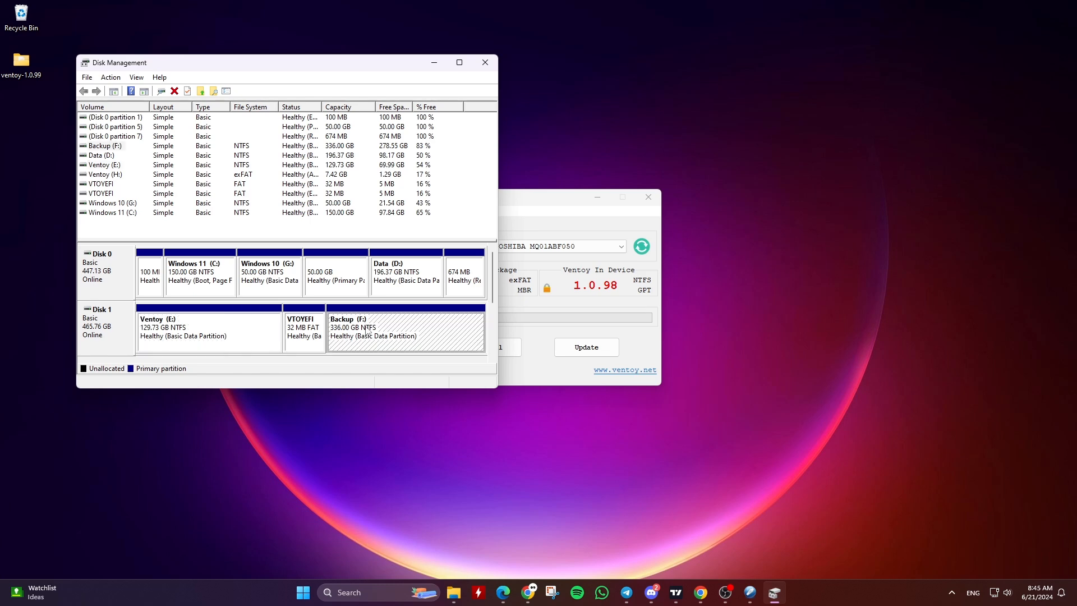
pyautogui.click(231, 344)
pyautogui.click(349, 336)
pyautogui.click(480, 66)
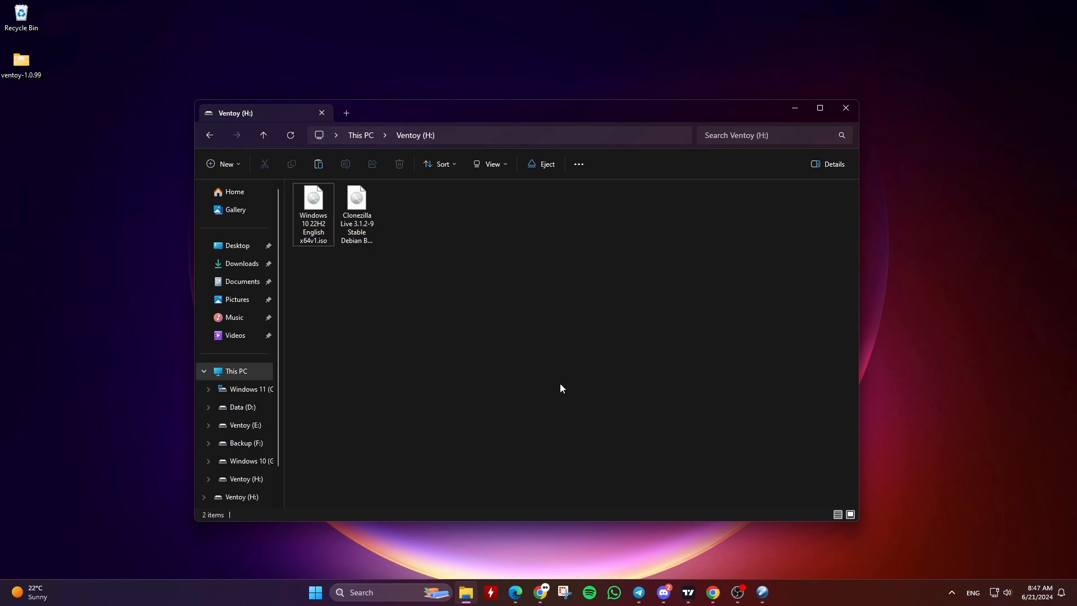
# Step: Open the Ventoy (E:) drive in File Explorer to view its folders
pyautogui.click(365, 138)
pyautogui.doubleClick(621, 231)
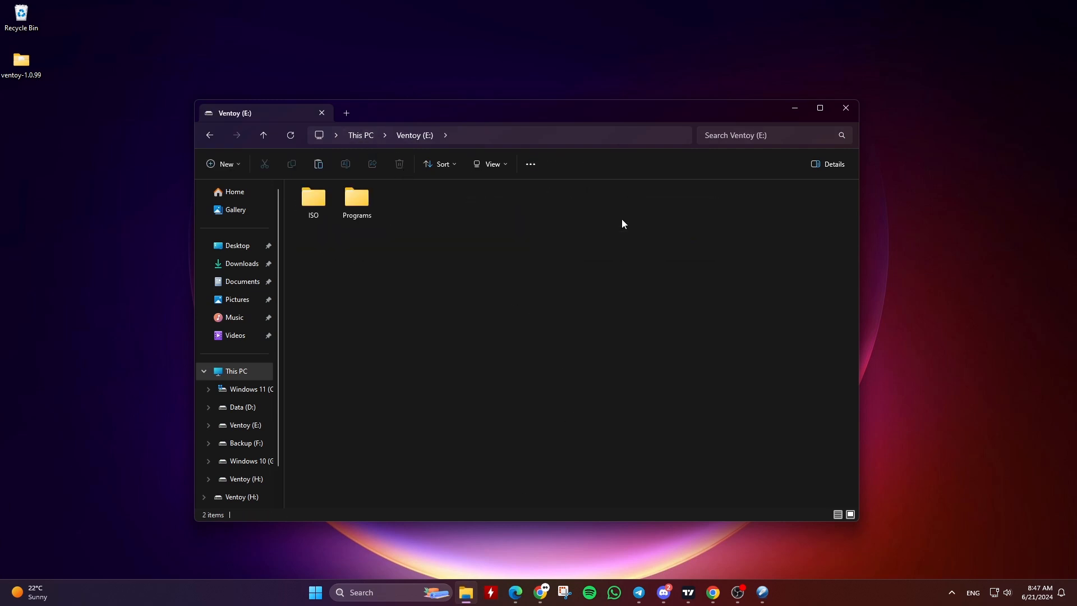
# Step: Look through the Programs folder and the ISO folder's OS subfolder on the Ventoy (E:) drive
pyautogui.doubleClick(359, 213)
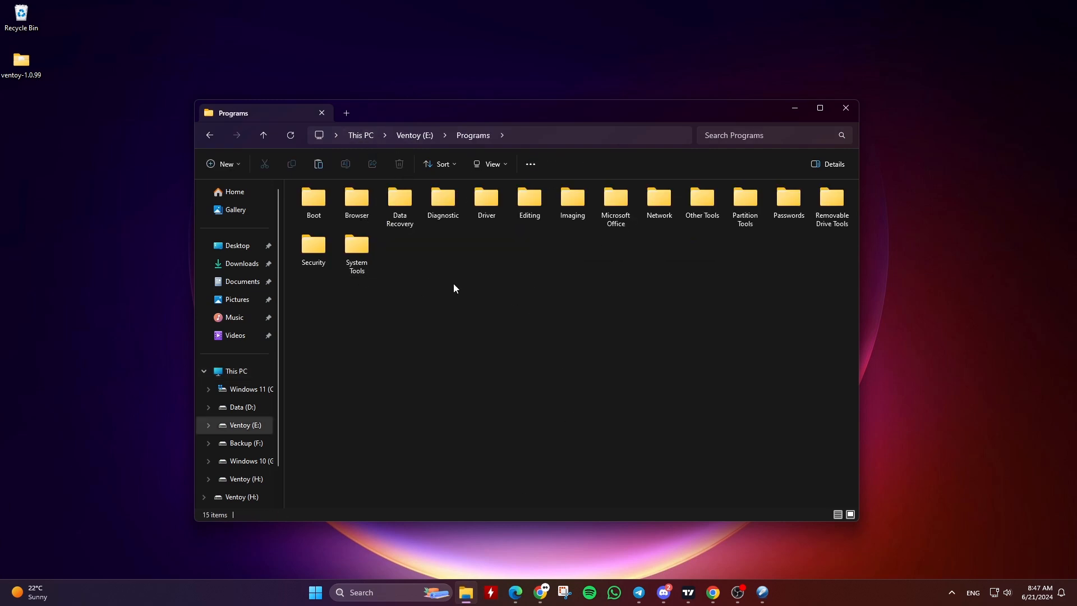
pyautogui.hotkey('alt', 'Left')
pyautogui.doubleClick(309, 216)
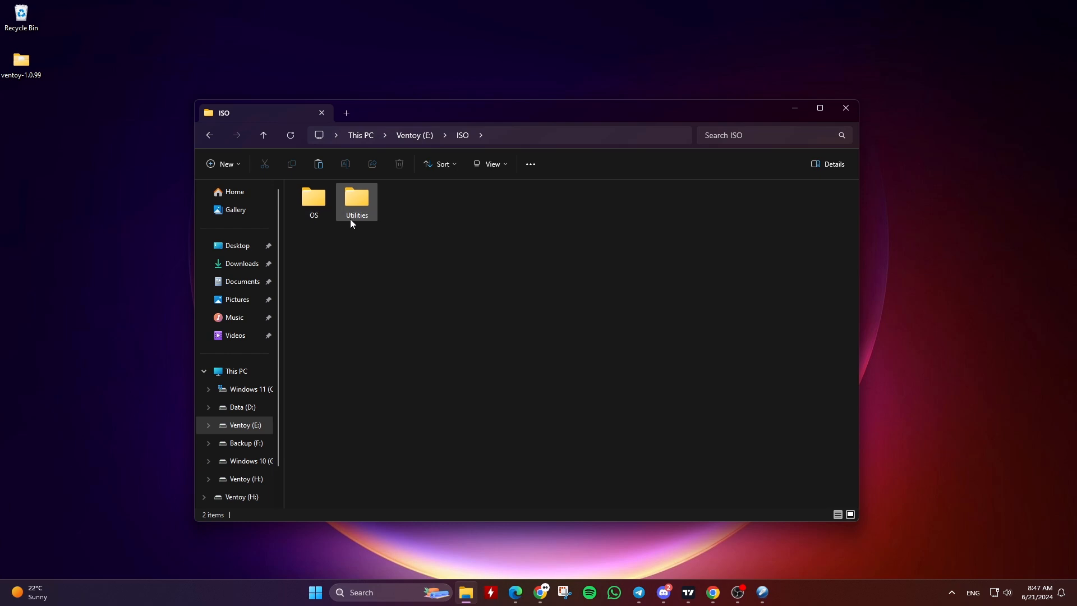
pyautogui.click(317, 218)
pyautogui.doubleClick(317, 219)
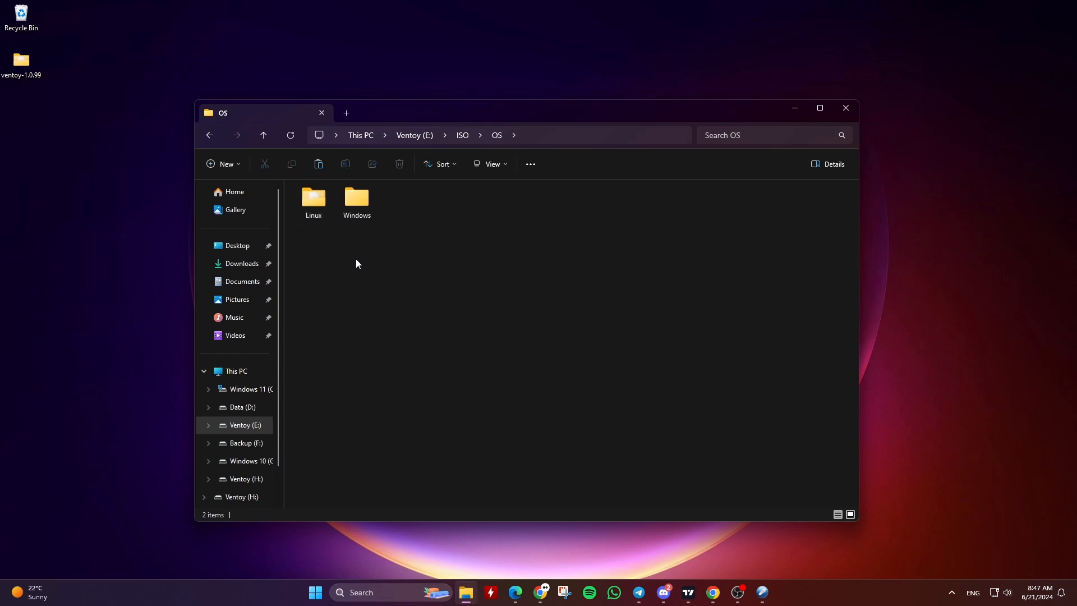
pyautogui.hotkey('alt', 'Left')
# Step: Look through the Imaging, Partition Tools and System Rescue folders inside the ISO Utilities folder
pyautogui.doubleClick(356, 213)
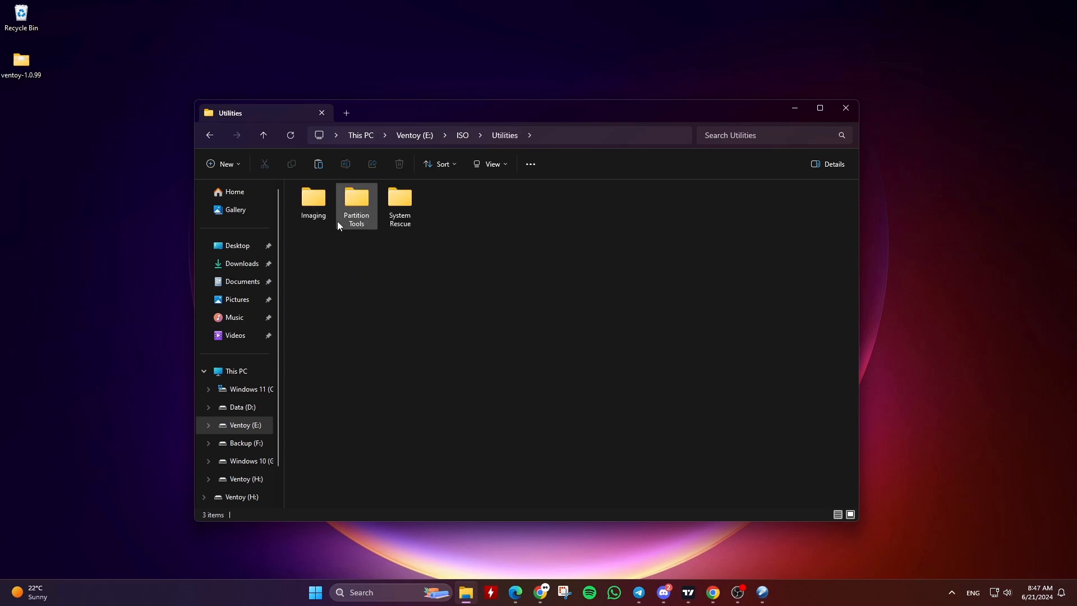
pyautogui.doubleClick(320, 213)
pyautogui.doubleClick(322, 213)
pyautogui.hotkey('alt', 'Left')
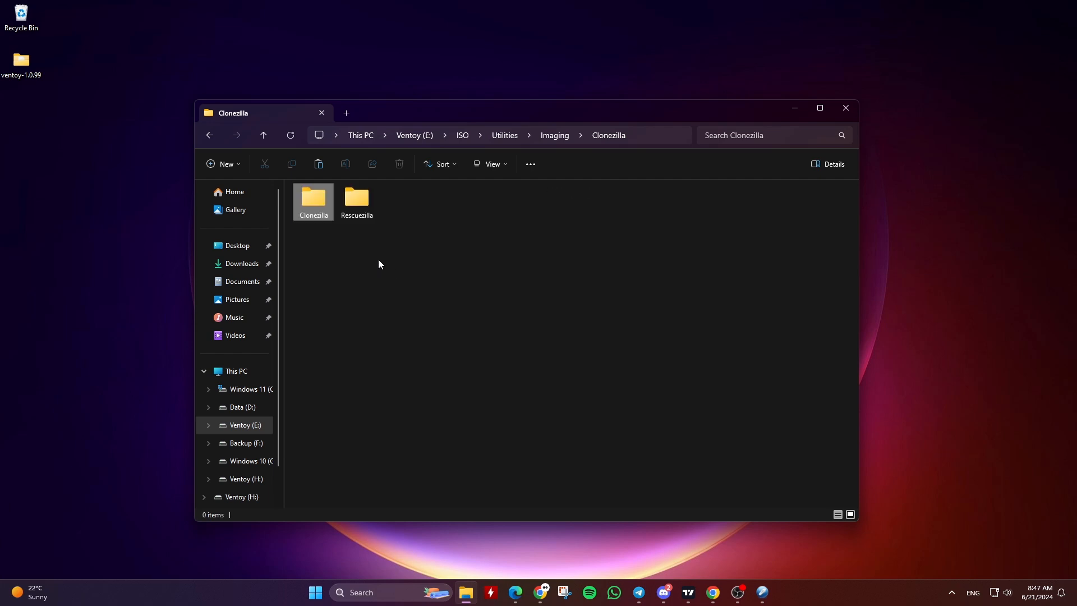
pyautogui.doubleClick(356, 213)
pyautogui.hotkey('alt', 'Left')
pyautogui.hotkey('alt', 'Left')
pyautogui.doubleClick(357, 205)
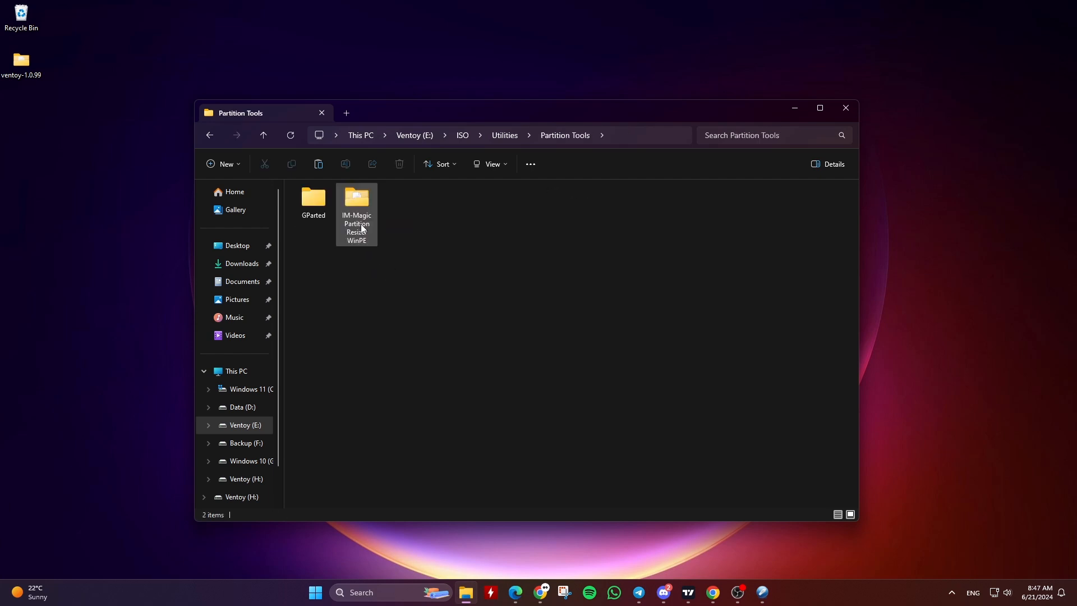
pyautogui.doubleClick(358, 216)
pyautogui.hotkey('alt', 'Left')
pyautogui.hotkey('alt', 'Left')
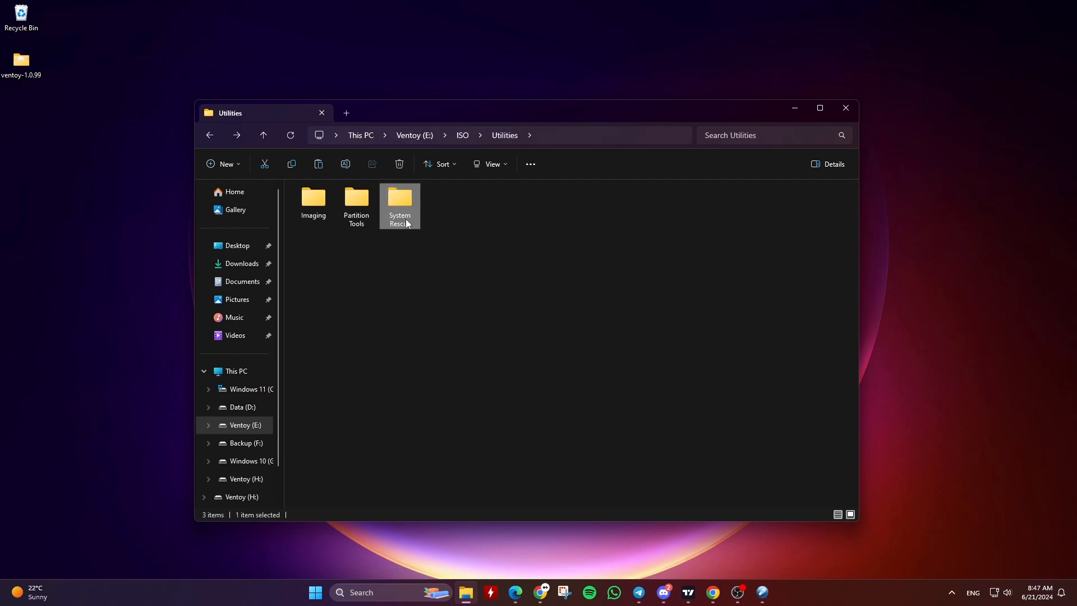
pyautogui.doubleClick(399, 213)
# Step: Go back up to This PC and open the Ventoy (H:) USB drive
pyautogui.hotkey('alt', 'Up')
pyautogui.hotkey('alt', 'Up')
pyautogui.hotkey('alt', 'Up')
pyautogui.hotkey('alt', 'Up')
pyautogui.doubleClick(626, 253)
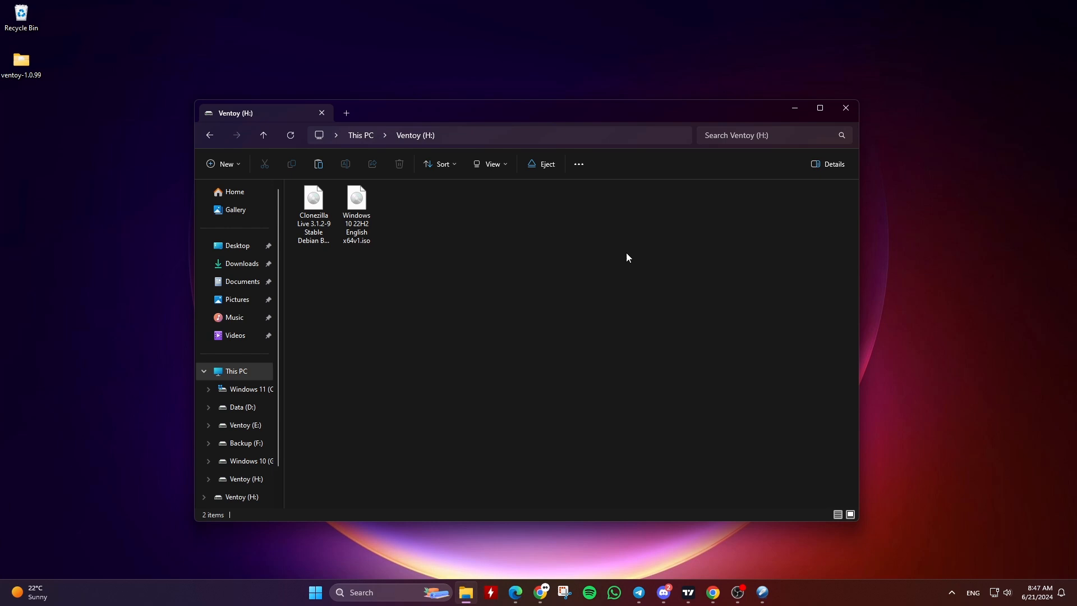
# Step: Create a folder named Win on Ventoy (H:) and move the Windows 10 22H2 ISO into it
pyautogui.rightClick(435, 249)
pyautogui.click(608, 361)
pyautogui.write('Wi')
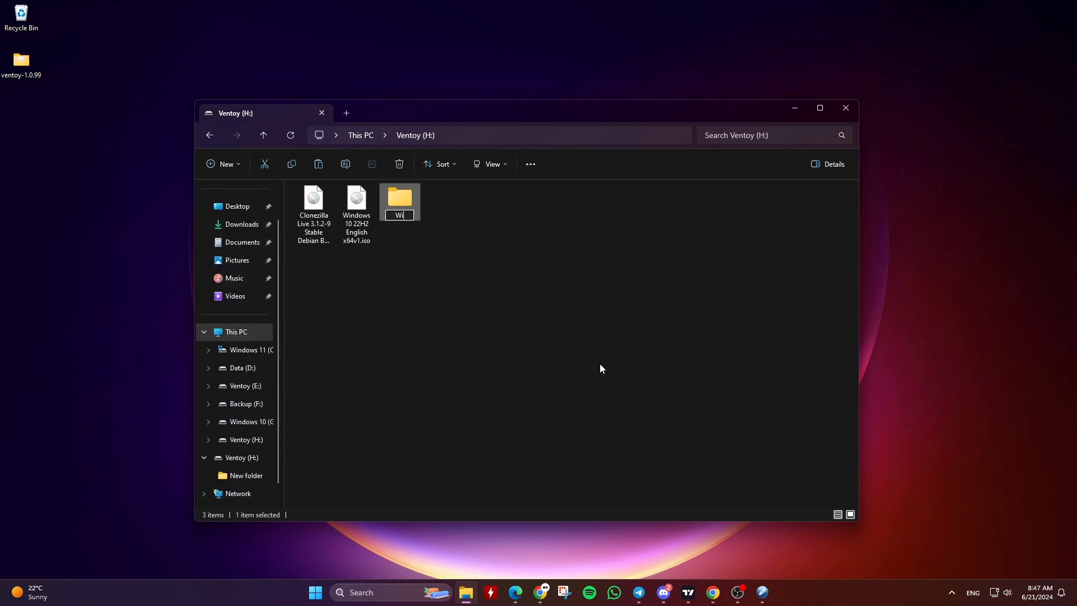
pyautogui.write('n')
pyautogui.press('Return')
pyautogui.click(600, 368)
pyautogui.moveTo(356, 205); pyautogui.dragTo(400, 202)
# Step: Create a folder named CZ on Ventoy (H:) and move the Clonezilla Live ISO into it
pyautogui.rightClick(386, 260)
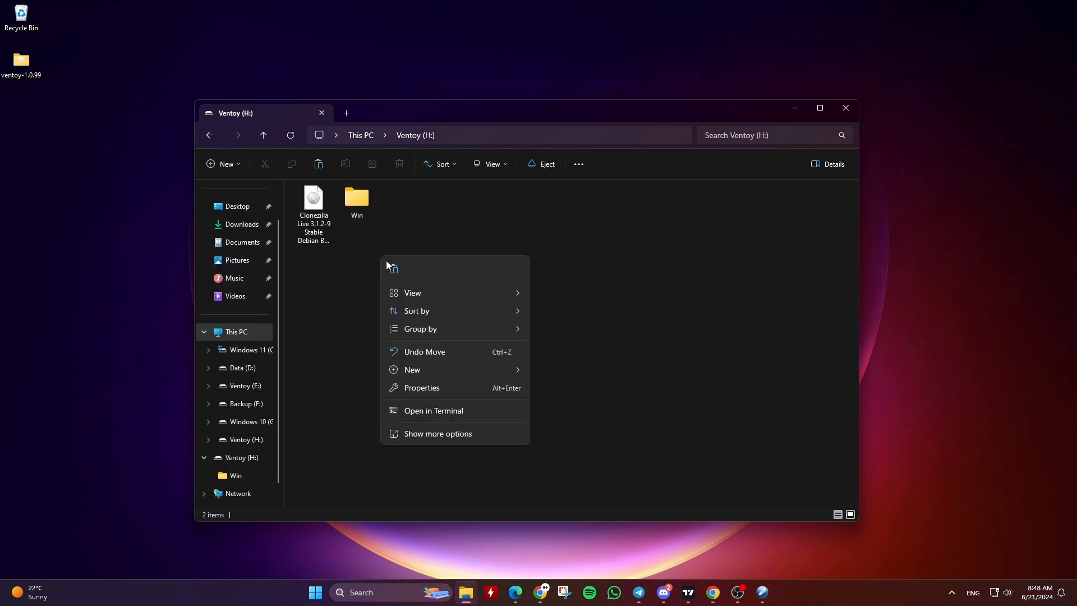
pyautogui.moveTo(435, 370)
pyautogui.click(553, 369)
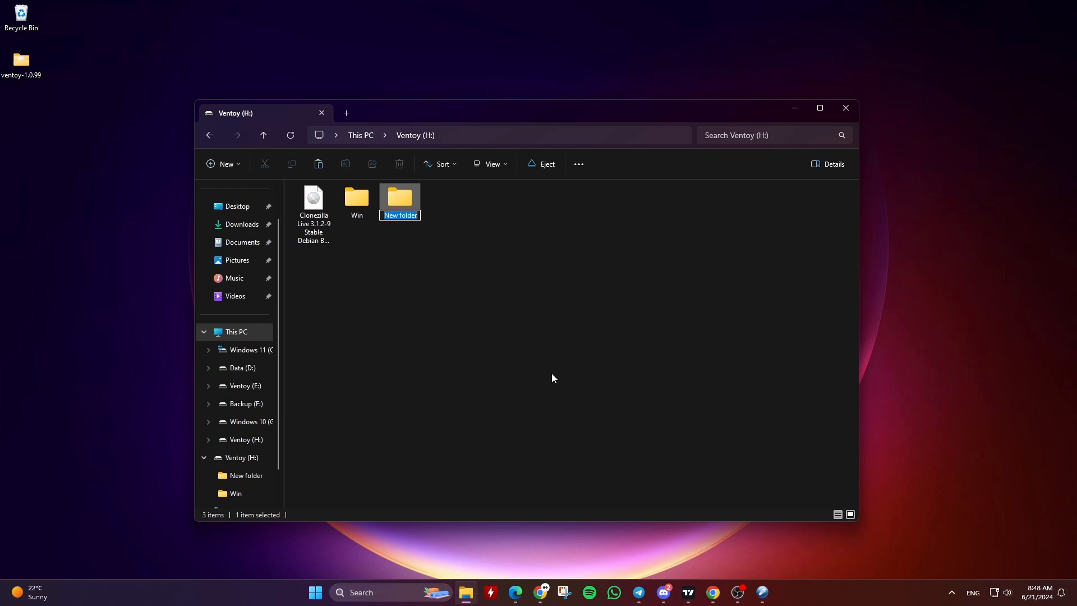
pyautogui.write('CZ')
pyautogui.press('Return')
pyautogui.click(515, 372)
pyautogui.moveTo(313, 213); pyautogui.dragTo(400, 203)
# Step: Create an empty text document in the CZ folder and rename it, including its extension, to .ventoyignore
pyautogui.doubleClick(359, 202)
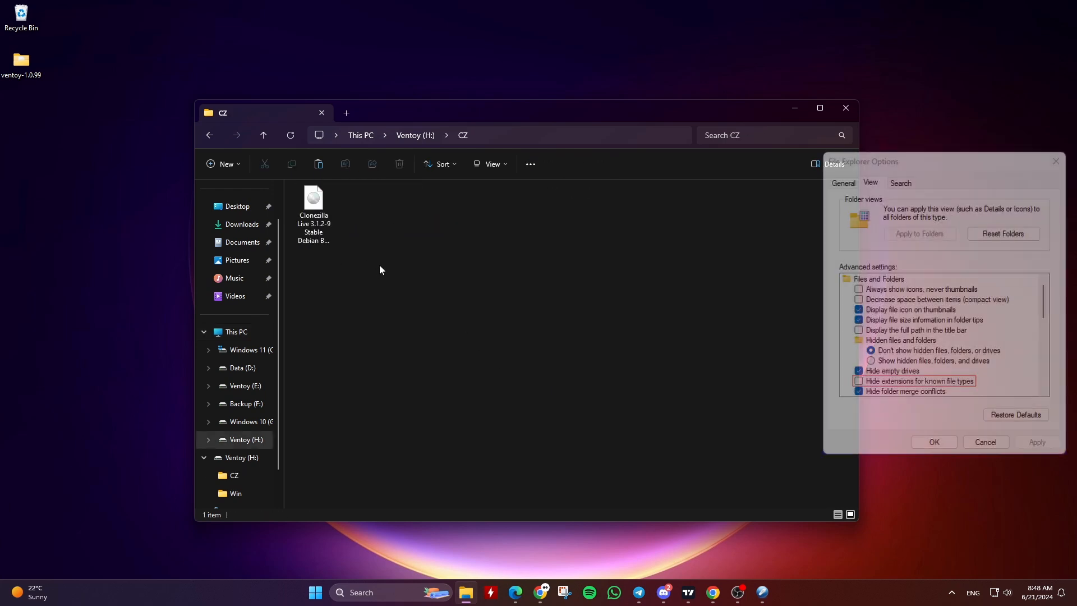
pyautogui.rightClick(380, 264)
pyautogui.moveTo(440, 386)
pyautogui.click(568, 454)
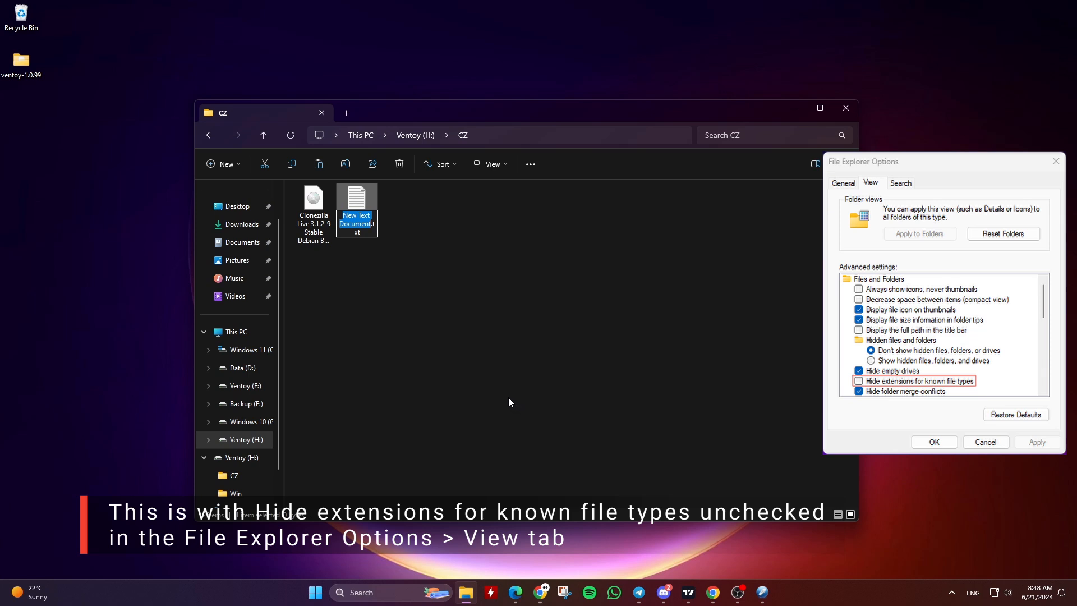
pyautogui.hotkey('ctrl', 'a')
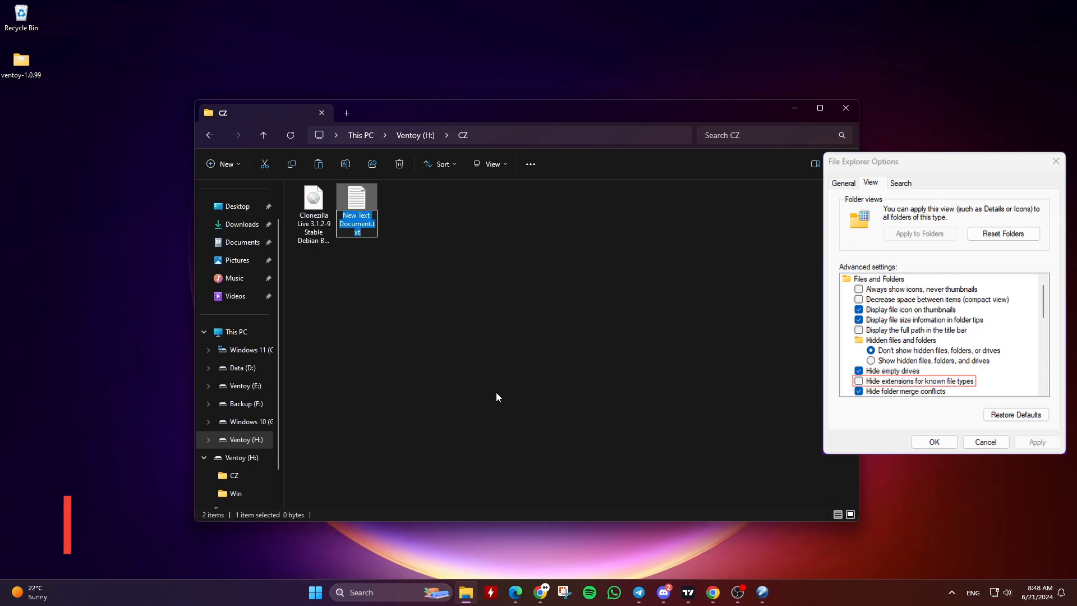
pyautogui.press('BackSpace')
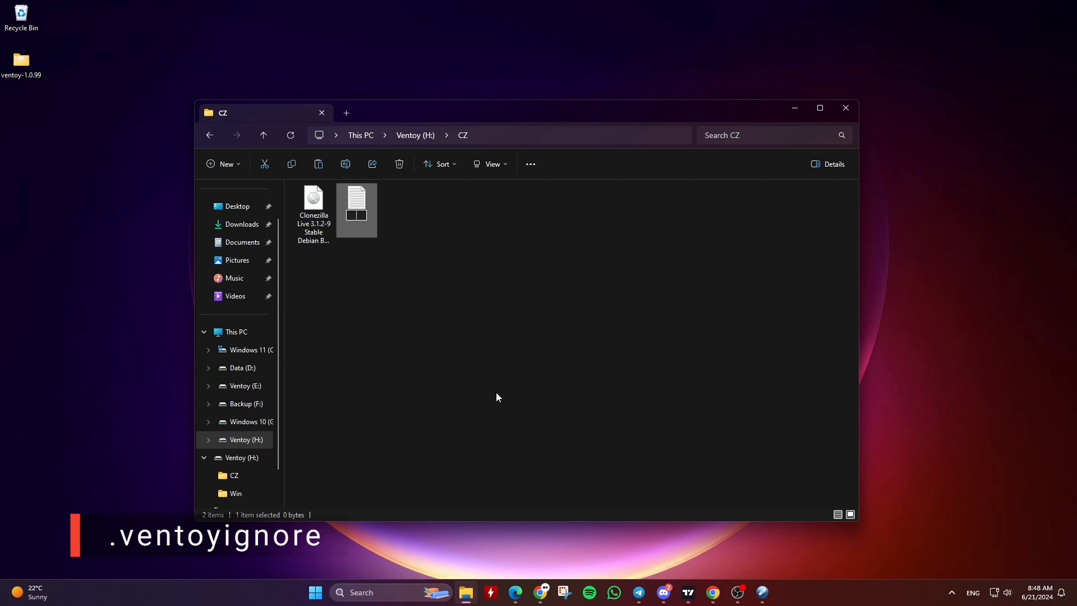
pyautogui.write('.ventoyig')
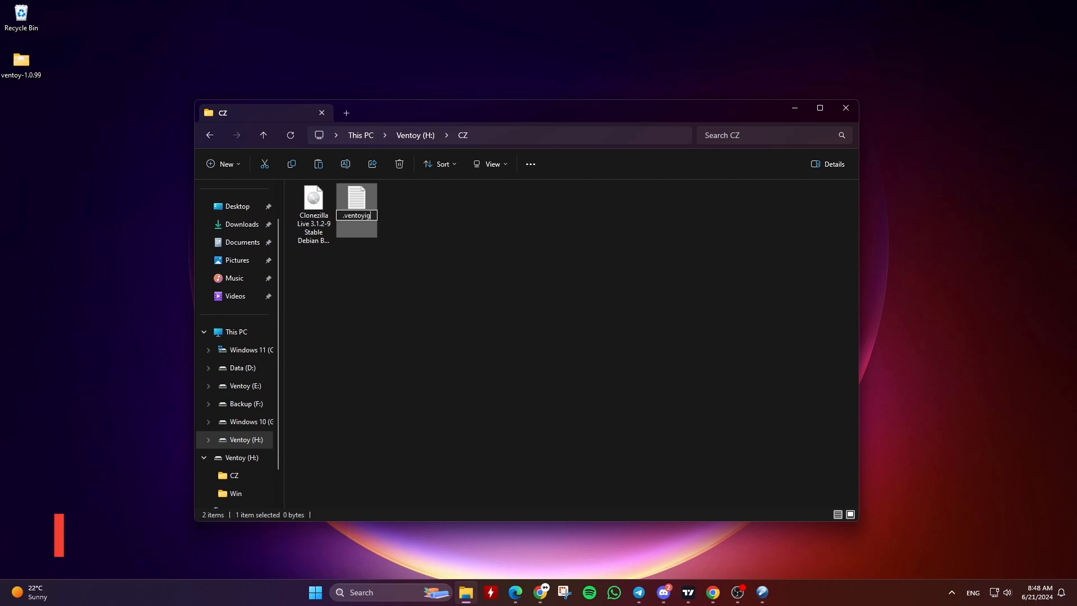
pyautogui.write('nore')
pyautogui.press('Return')
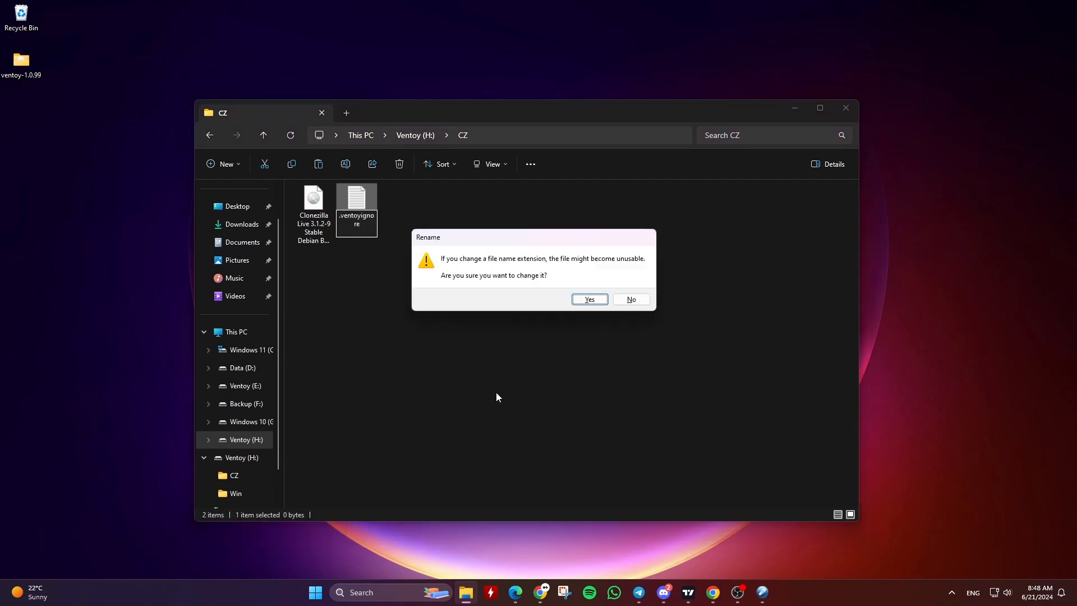
pyautogui.click(586, 302)
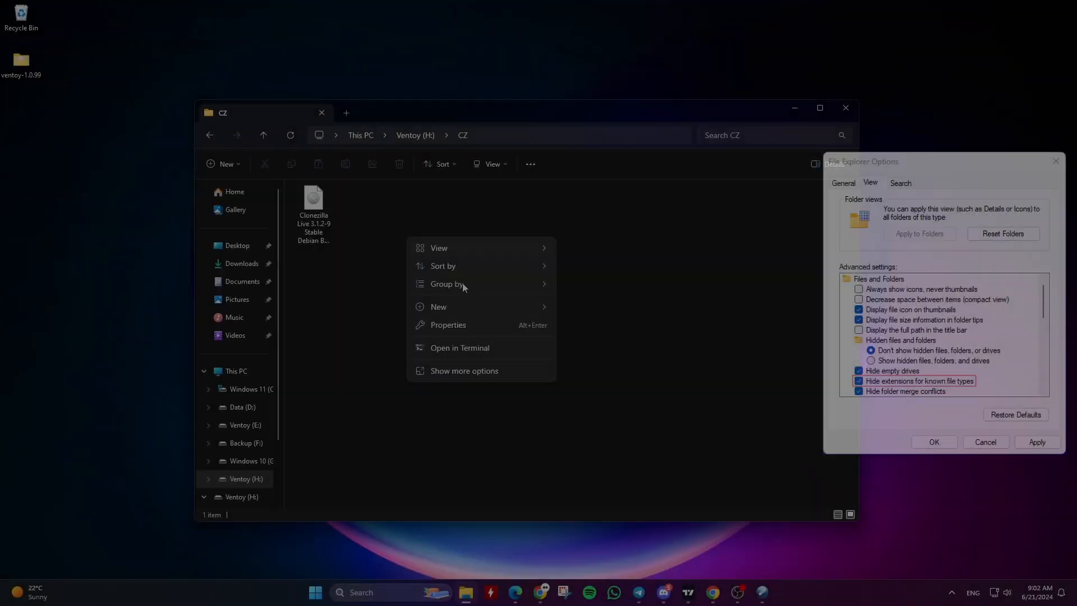
# Step: With known file extensions hidden, create a text document with the default name in CZ and open it in Notepad
pyautogui.moveTo(494, 307)
pyautogui.click(611, 381)
pyautogui.press('Return')
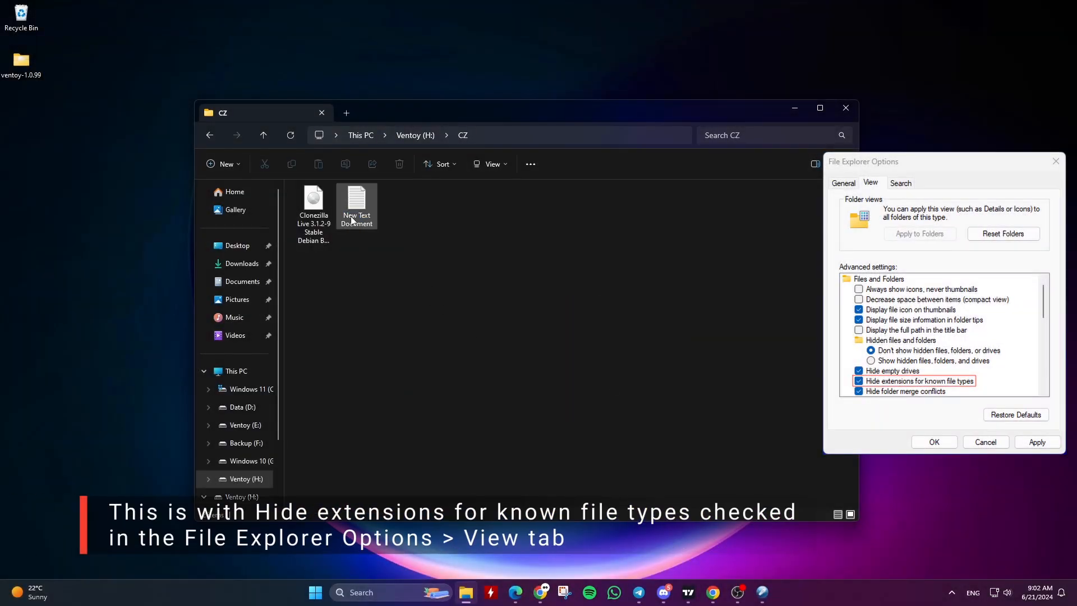
pyautogui.doubleClick(356, 204)
# Step: Save a copy of the empty document in CZ as .ventoyignore with the file type All files
pyautogui.click(249, 144)
pyautogui.click(281, 213)
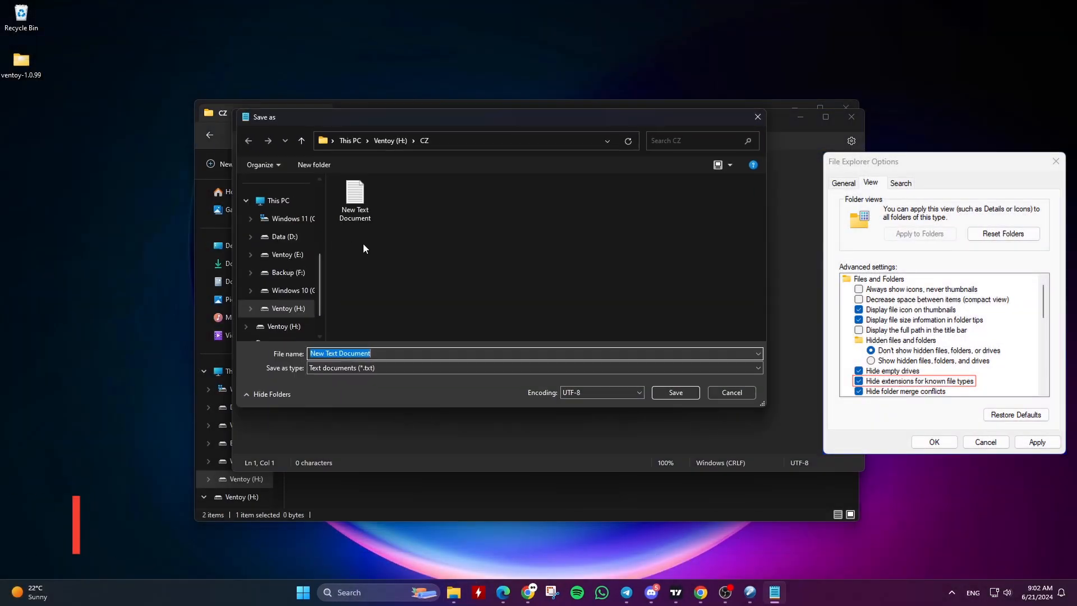
pyautogui.click(393, 368)
pyautogui.click(386, 388)
pyautogui.tripleClick(407, 354)
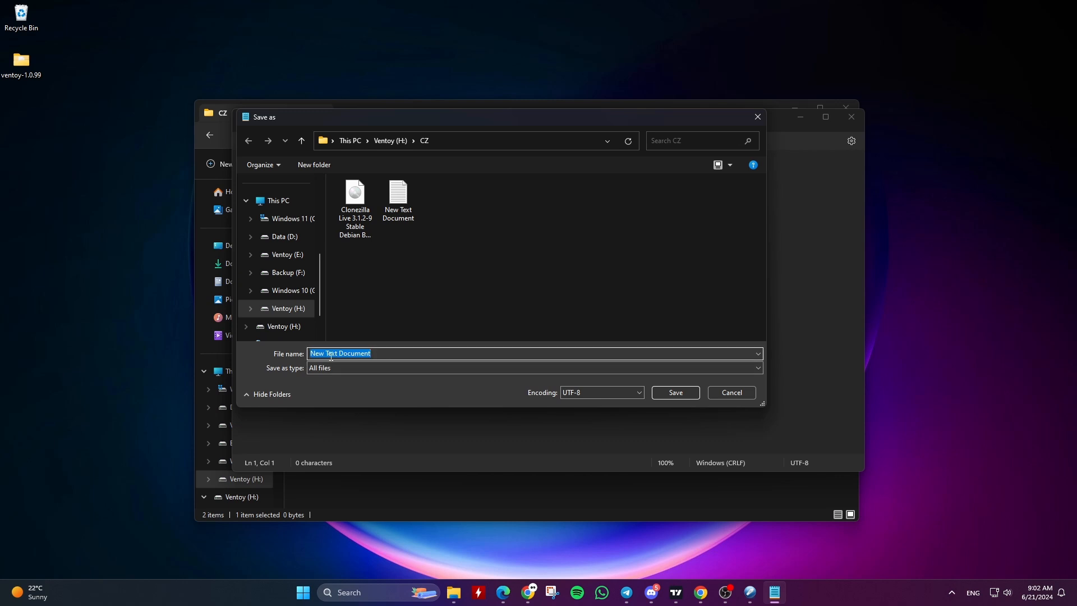
pyautogui.write('.ventoyignore')
pyautogui.click(677, 393)
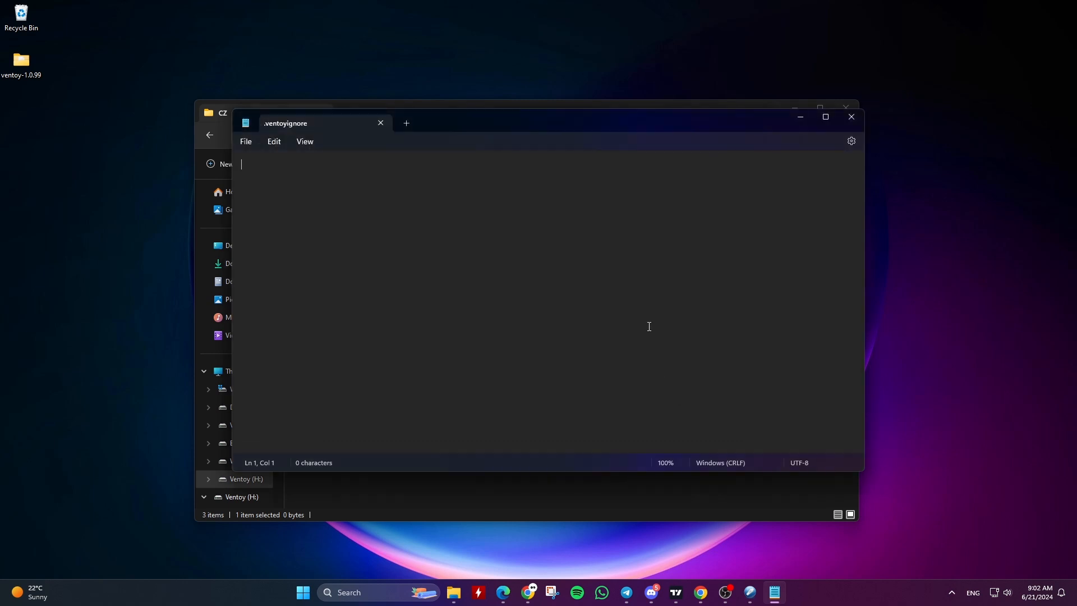
# Step: Close the .ventoyignore document and permanently delete New Text Document from the CZ folder
pyautogui.click(386, 126)
pyautogui.press('Delete')
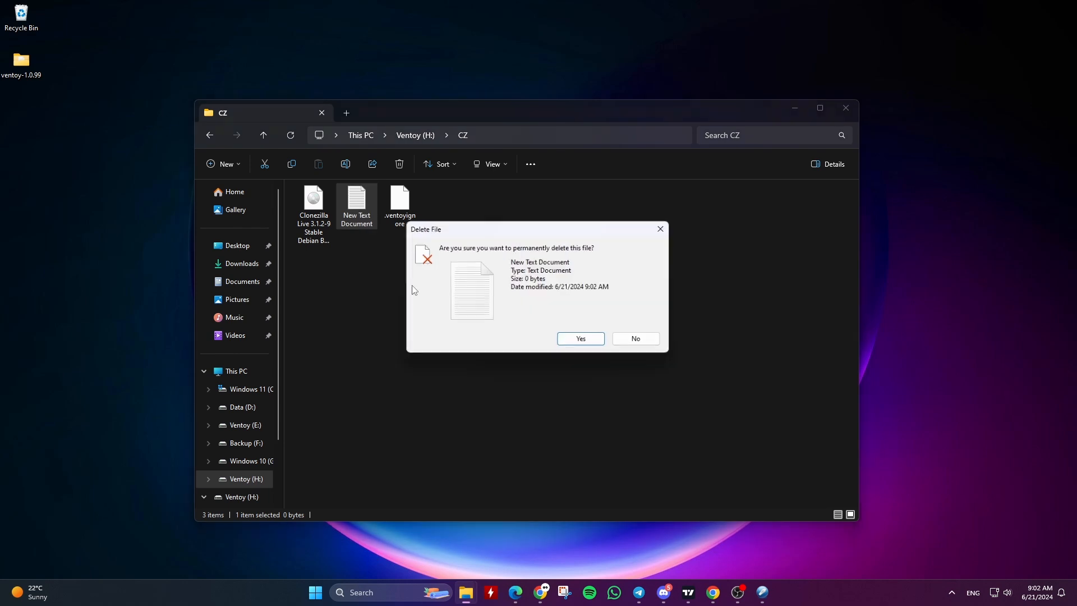
pyautogui.press('Return')
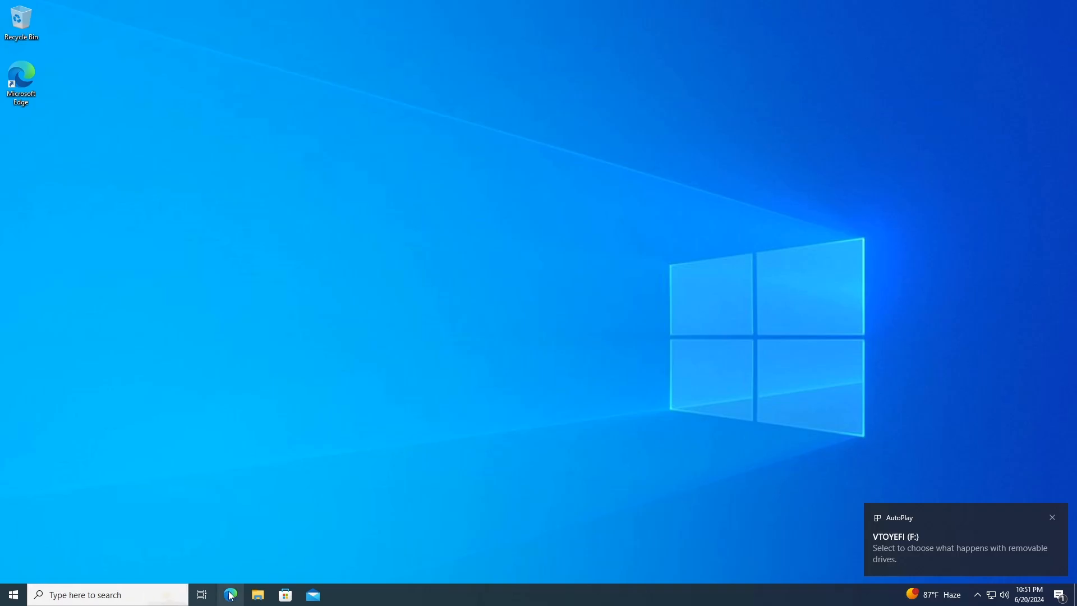
# Step: On the Windows 10 machine, view the CZ and Win folders on Ventoy (E:), closing File Explorer when done
pyautogui.click(255, 597)
pyautogui.click(284, 219)
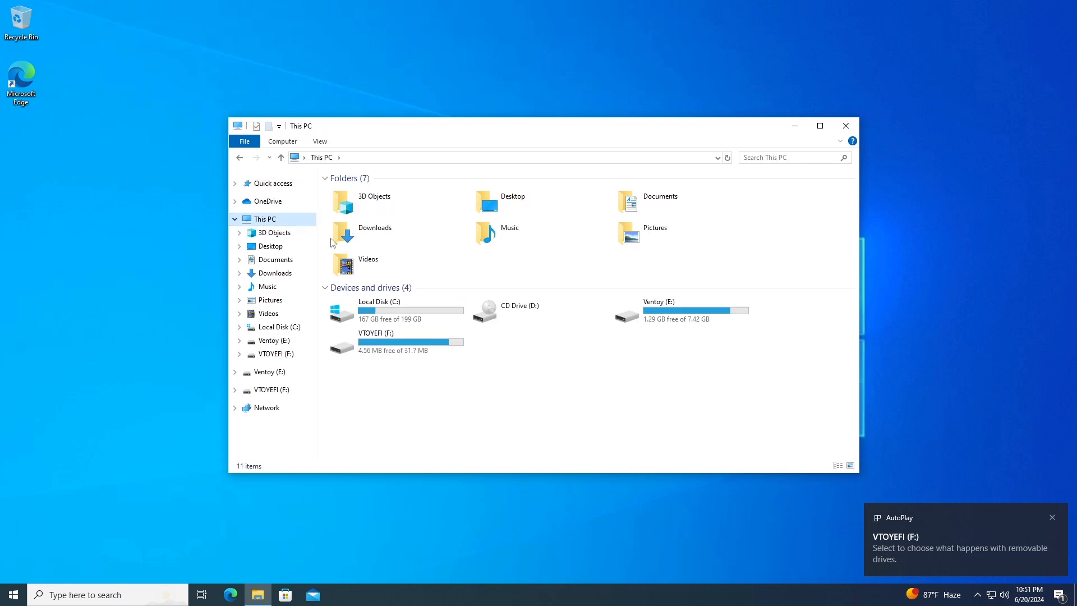
pyautogui.doubleClick(673, 323)
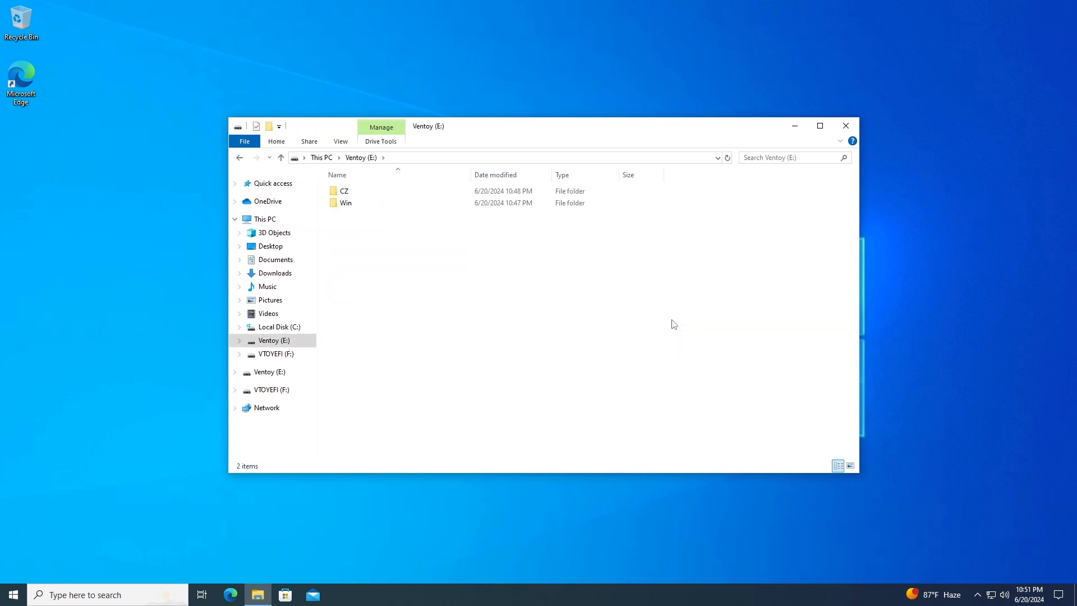
pyautogui.doubleClick(351, 192)
pyautogui.press('BackSpace')
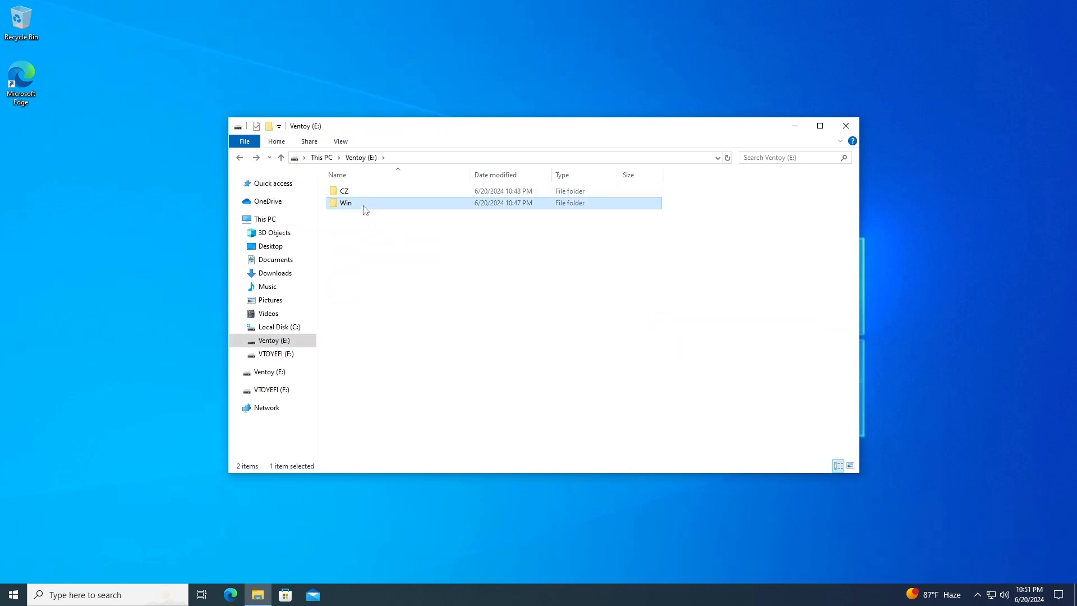
pyautogui.doubleClick(361, 204)
pyautogui.click(846, 125)
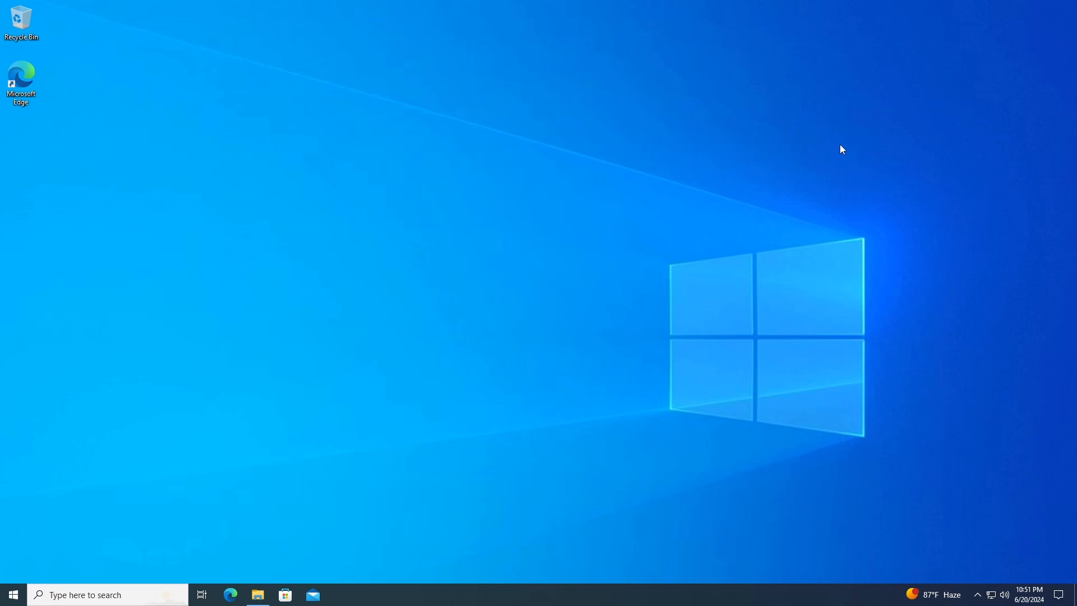
# Step: Restart into advanced startup to boot from the UEFI SanDisk Cruzer Blade device and launch the Windows 10 22H2 ISO in Ventoy
pyautogui.rightClick(16, 593)
pyautogui.moveTo(84, 553)
pyautogui.click(210, 550)
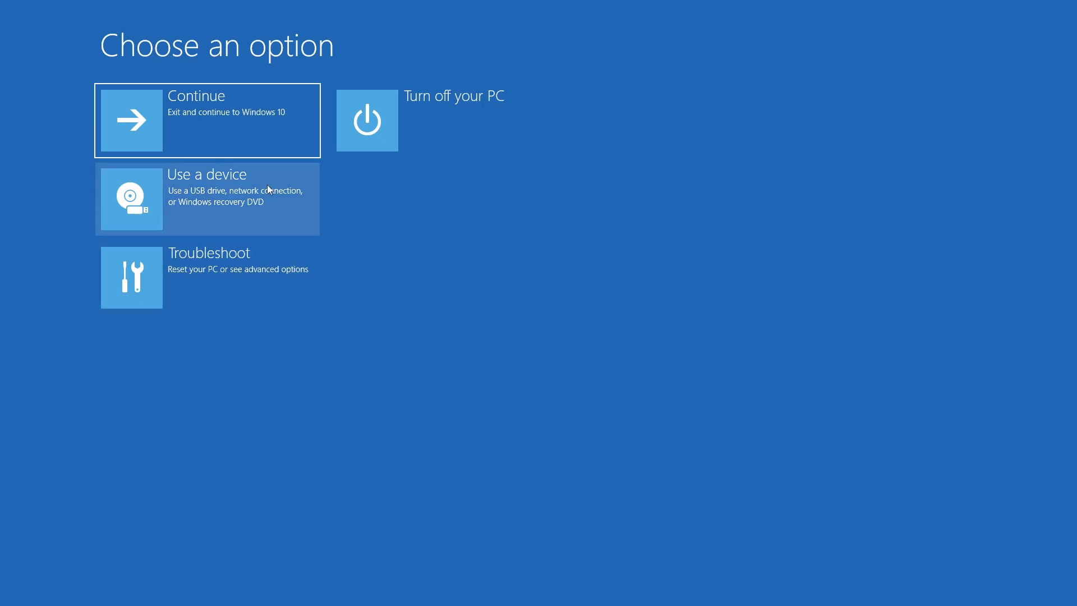
pyautogui.click(198, 192)
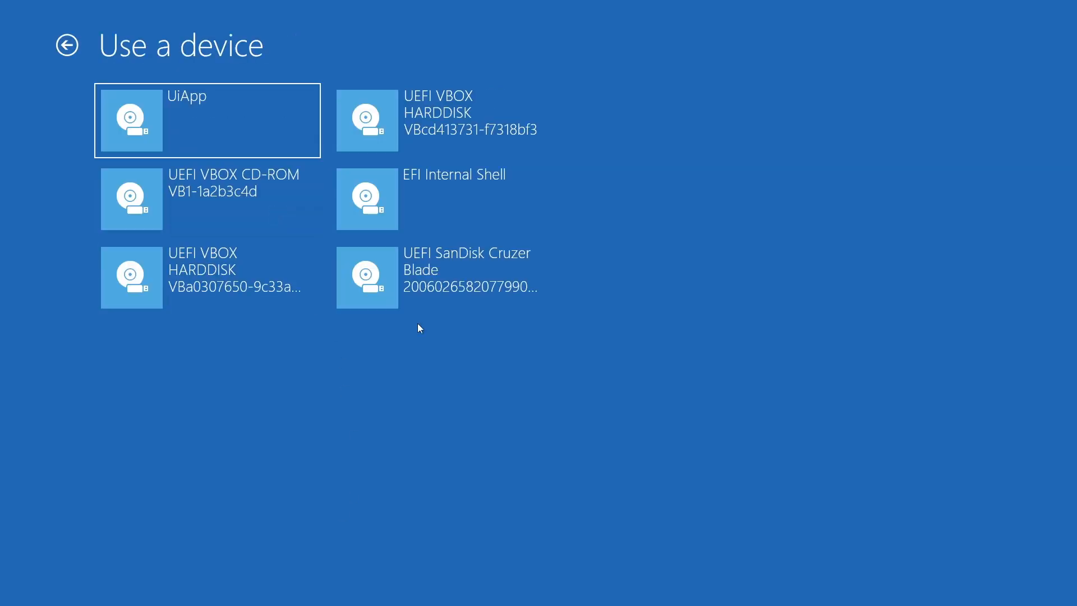
pyautogui.click(438, 274)
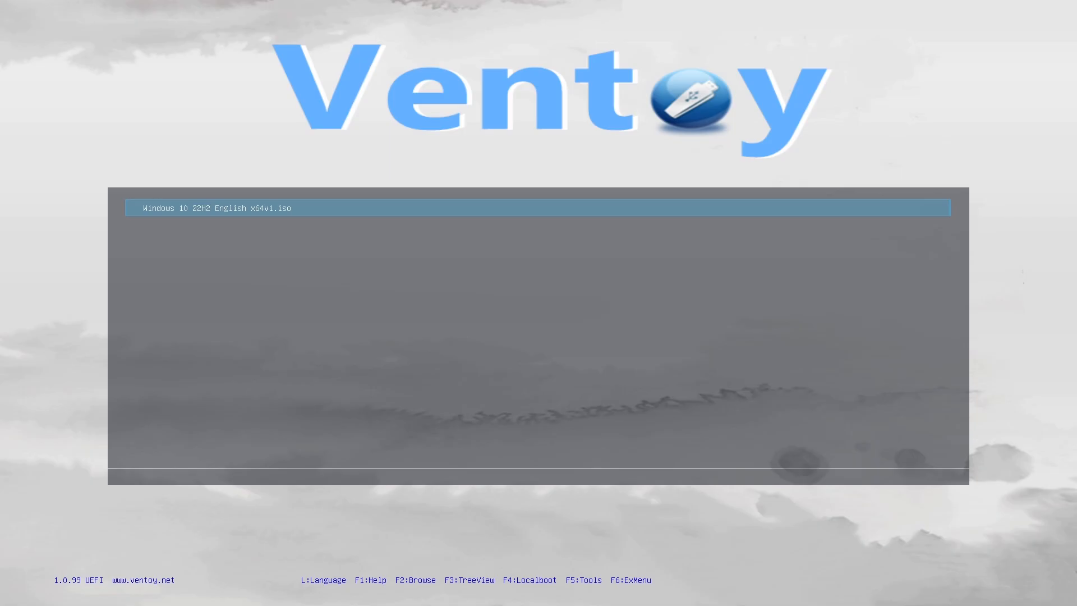
pyautogui.press('Return')
pyautogui.press('c')
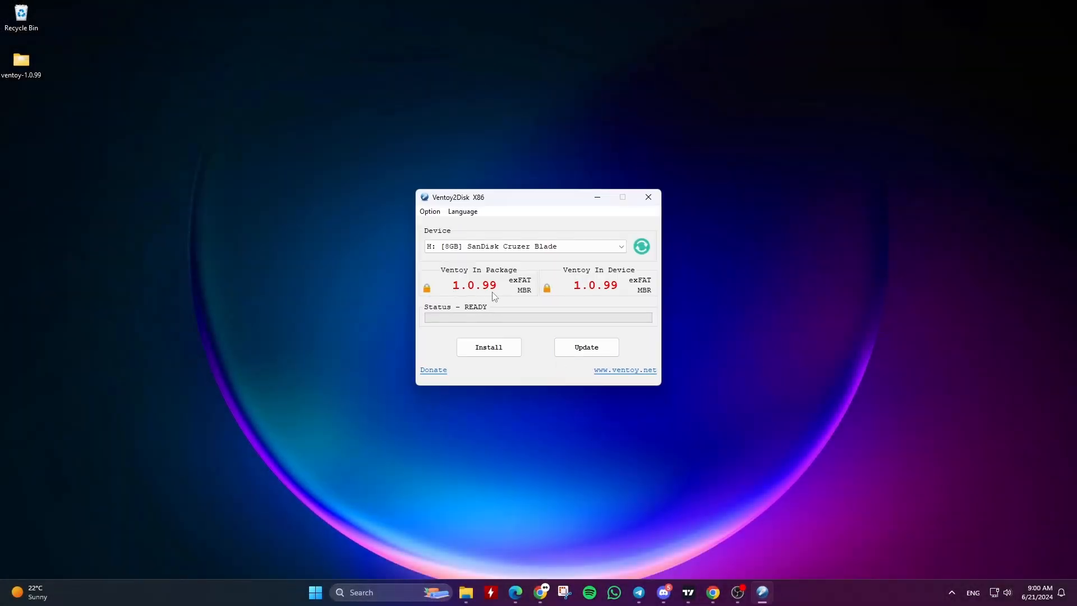
# Step: Switch to Ventoy2Disk, show all devices and select the 512GB TOSHIBA MQ01ABF050 disk
pyautogui.click(434, 212)
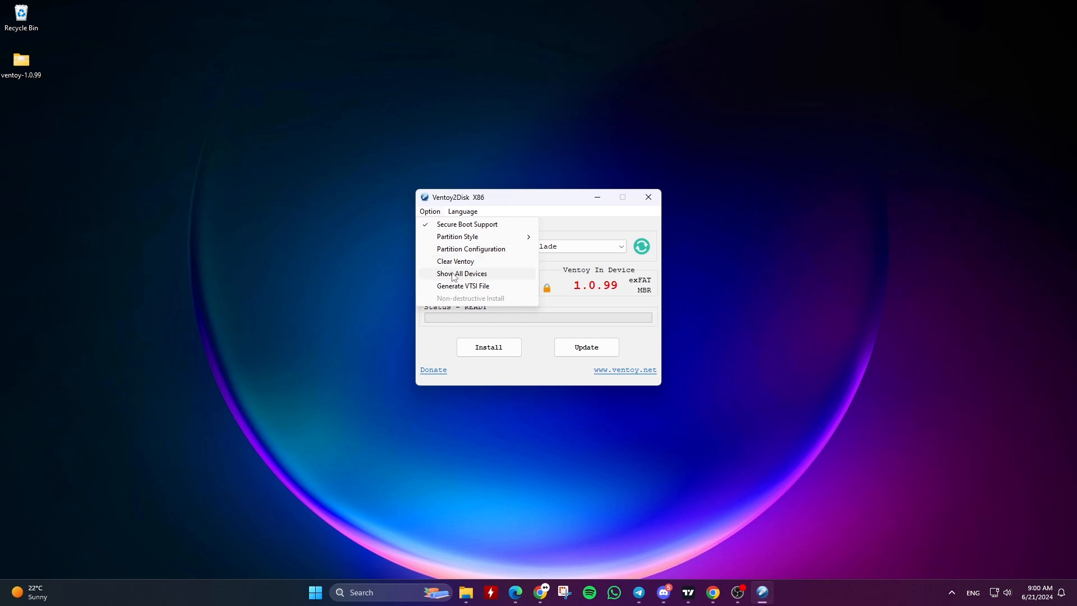
pyautogui.click(478, 275)
pyautogui.click(506, 250)
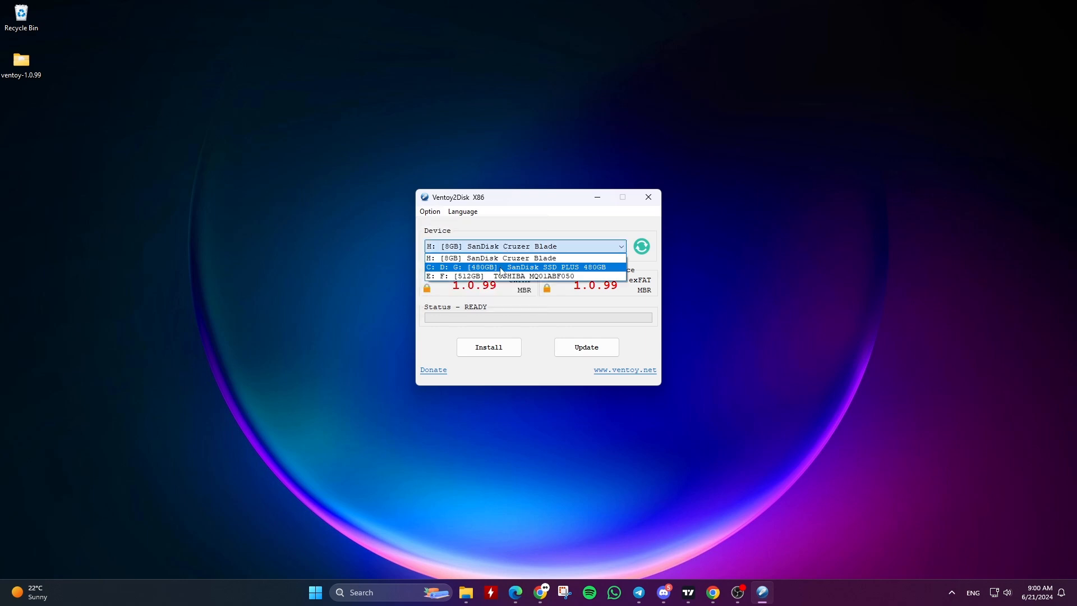
pyautogui.click(450, 277)
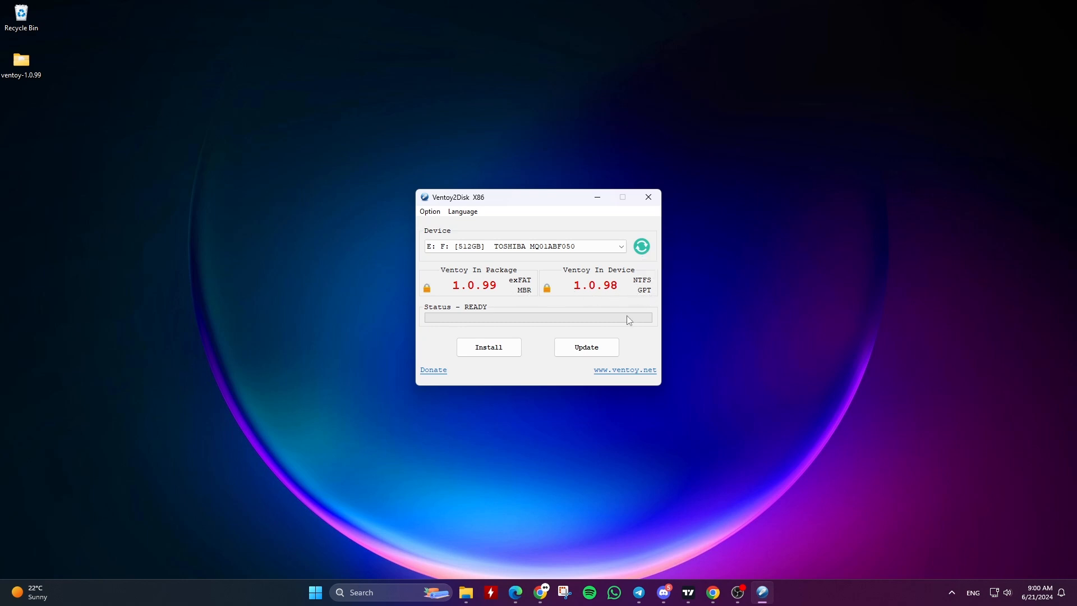
# Step: Update Ventoy on the selected TOSHIBA disk to version 1.0.99, confirming the upgrade, and minimize Ventoy2Disk when it finishes
pyautogui.click(598, 350)
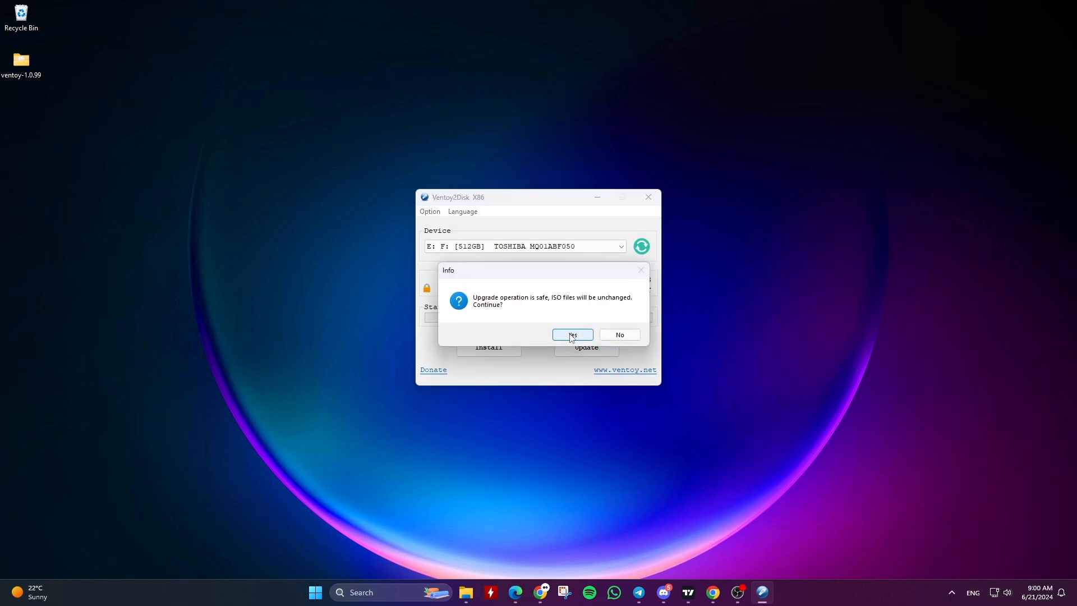
pyautogui.click(572, 336)
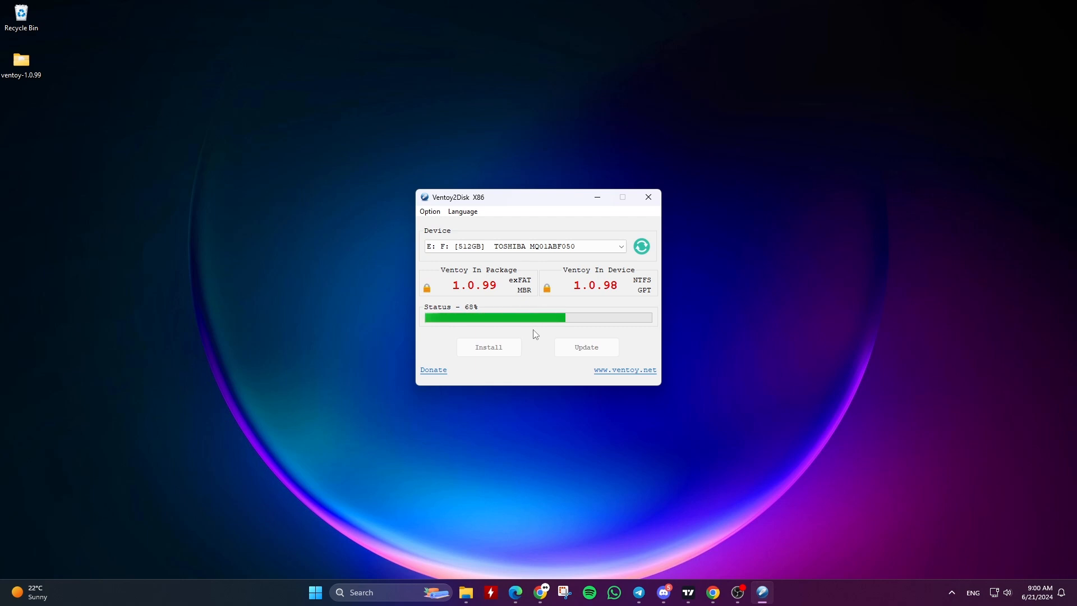
pyautogui.click(616, 335)
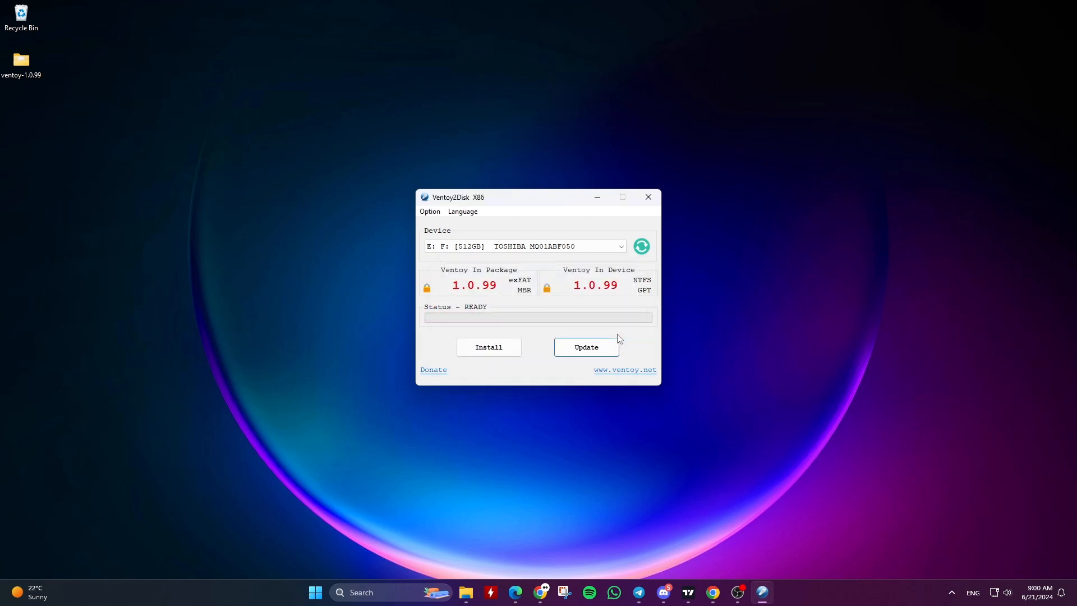
pyautogui.click(597, 196)
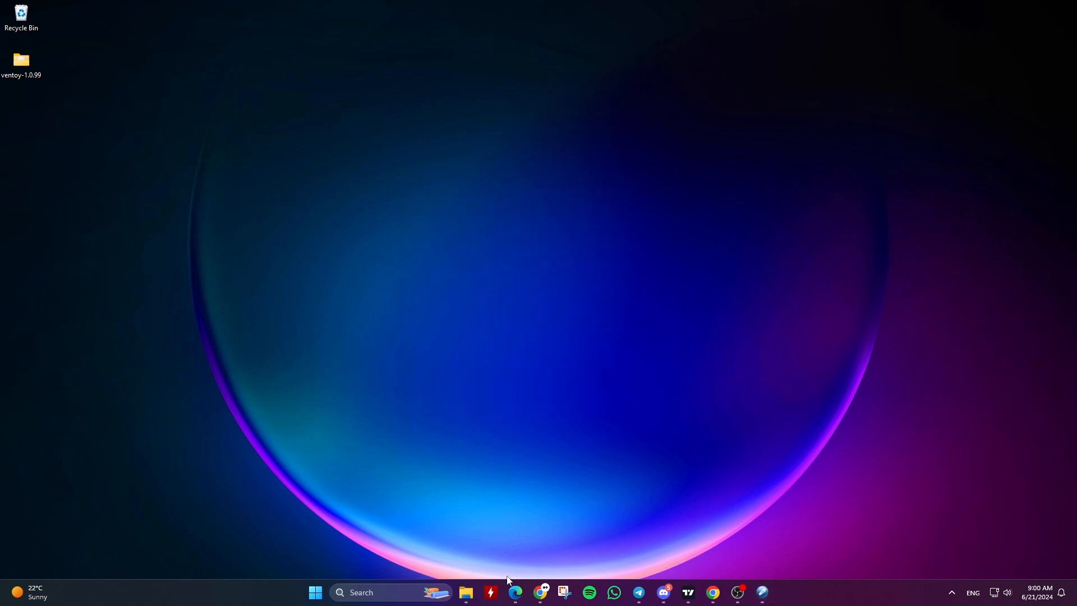
# Step: In File Explorer, view the contents of the Ventoy (E:) drive, return to This PC to check Backup (F:), and close the window
pyautogui.click(466, 592)
pyautogui.doubleClick(660, 213)
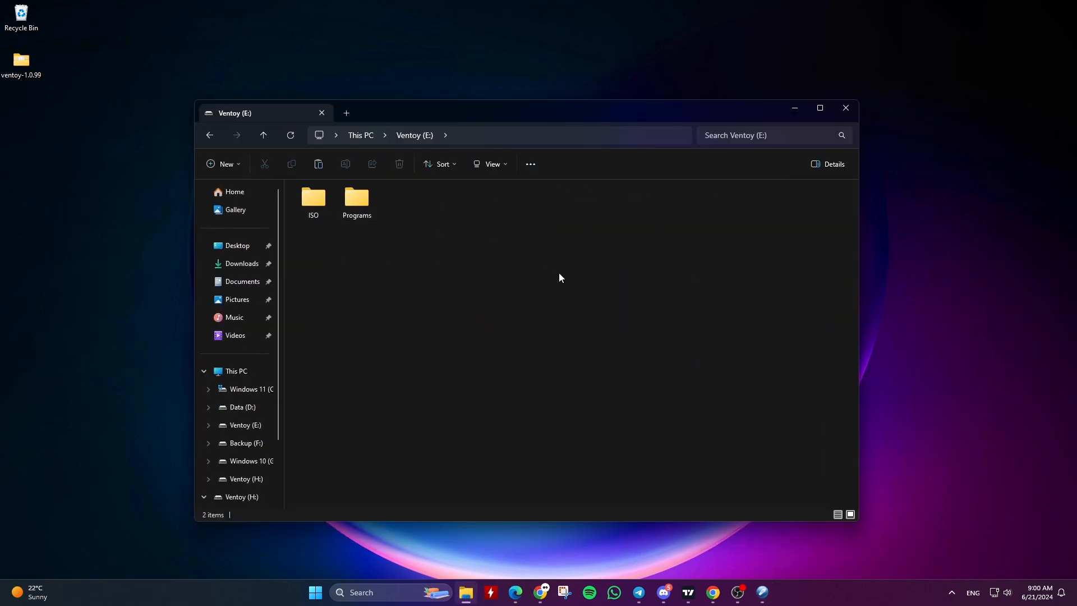
pyautogui.hotkey('alt', 'Left')
pyautogui.click(392, 254)
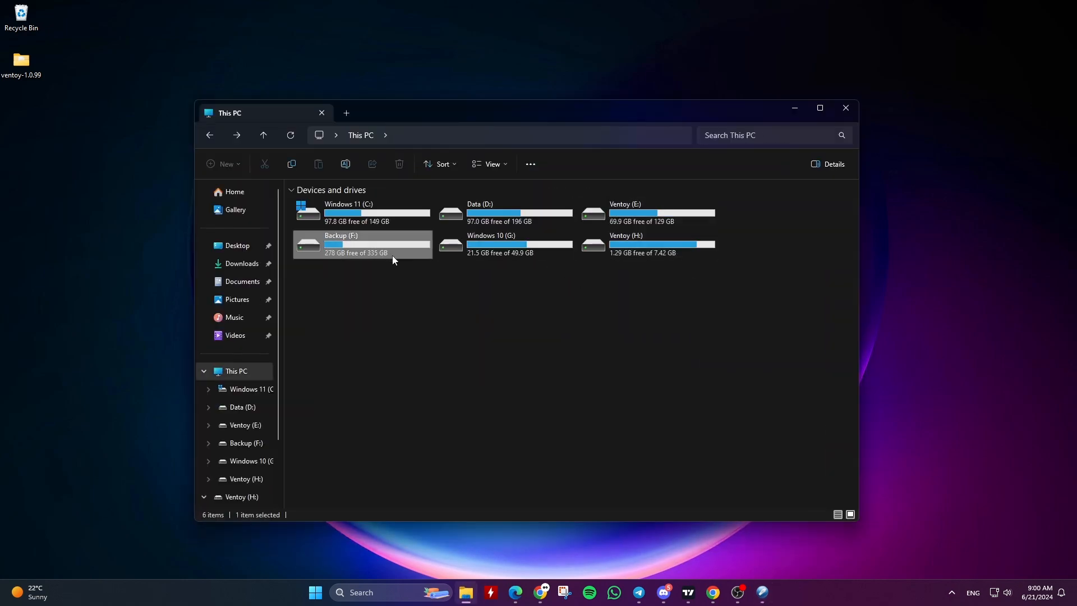
pyautogui.click(846, 108)
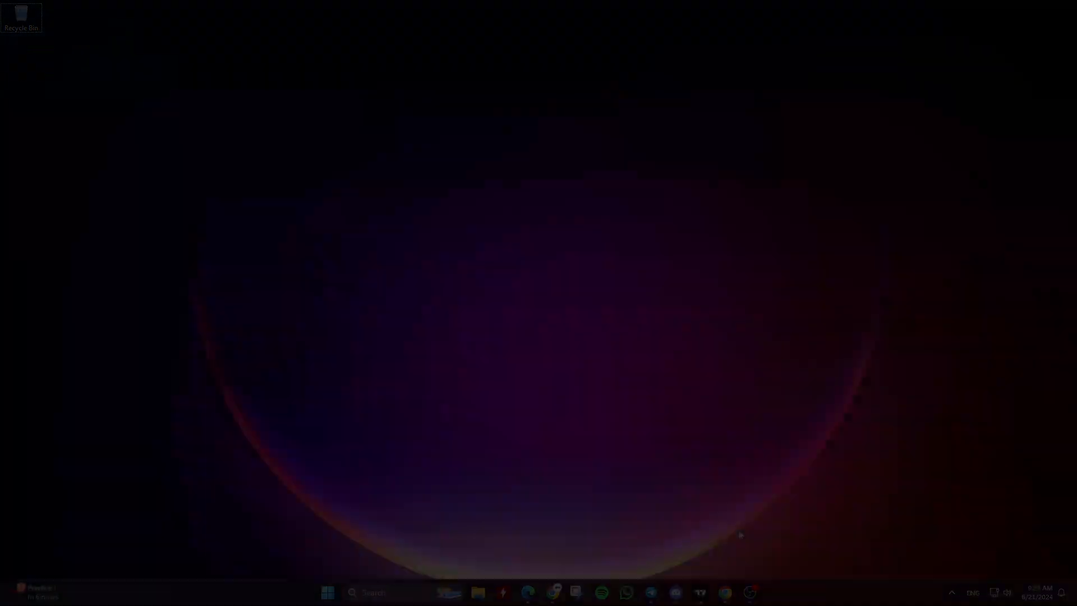